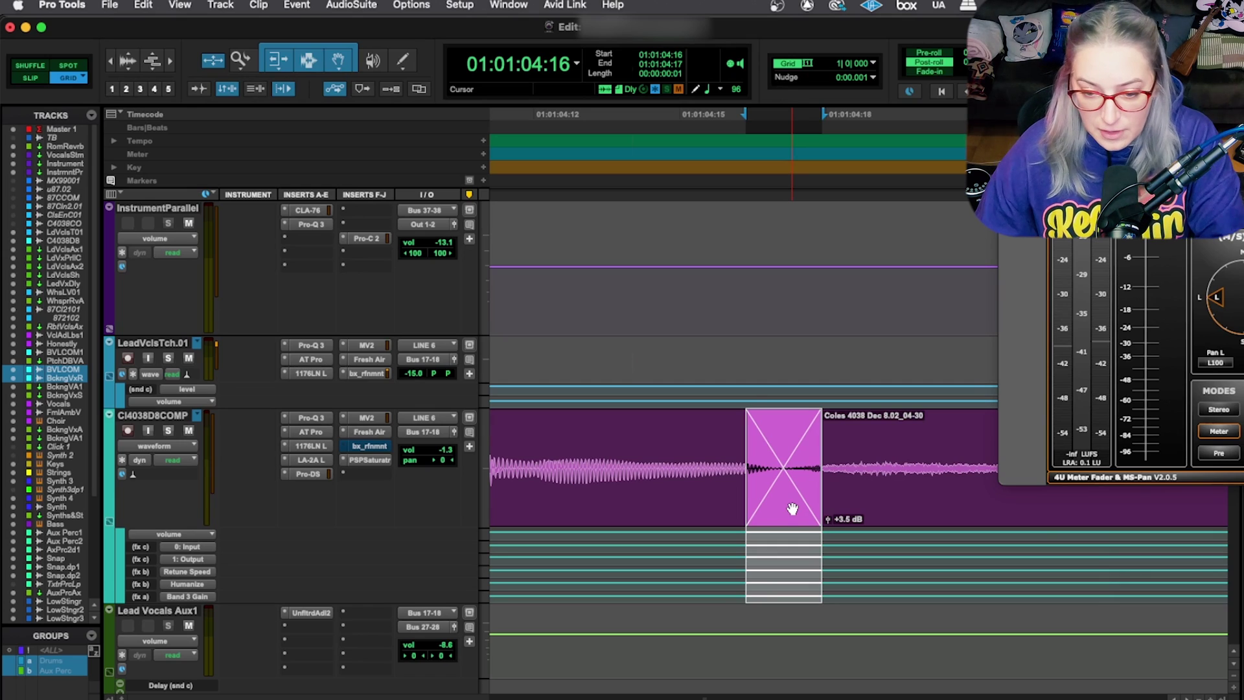
Delete the vocal clip's old crossfade and drag a wider one across the clip boundary.
{"action": "key", "text": "Delete"}
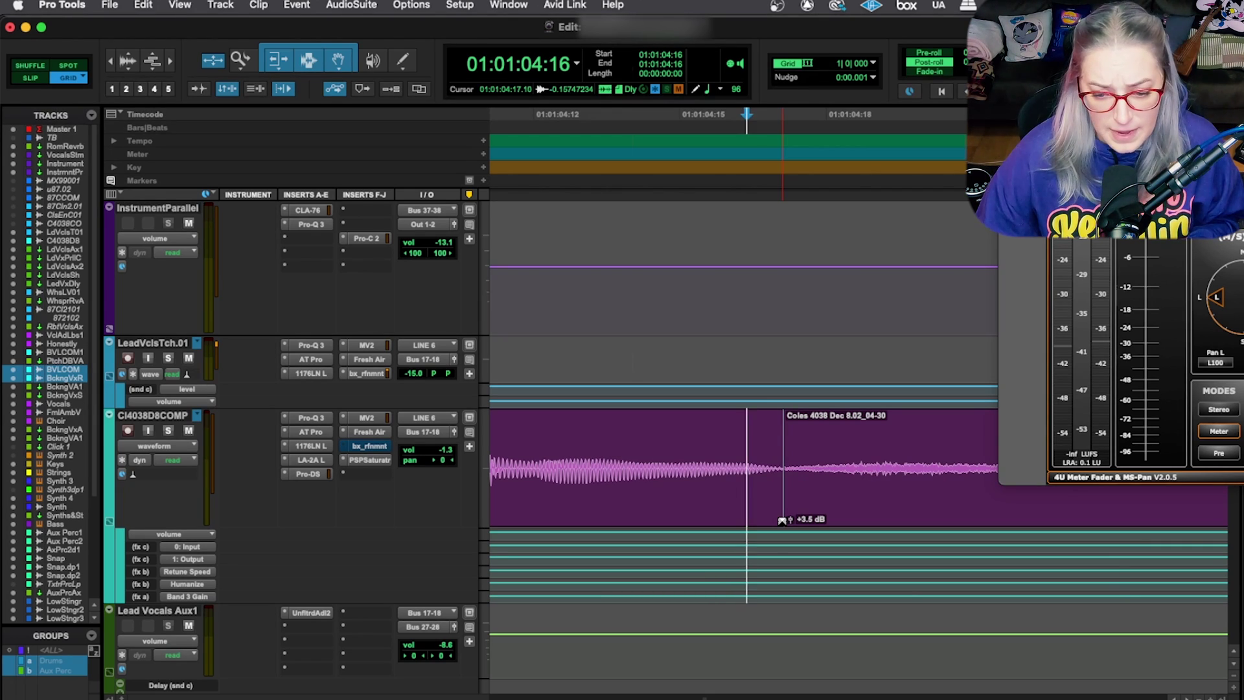
{"action": "left_click_drag", "start_coordinate": [782, 520], "coordinate": [701, 509]}
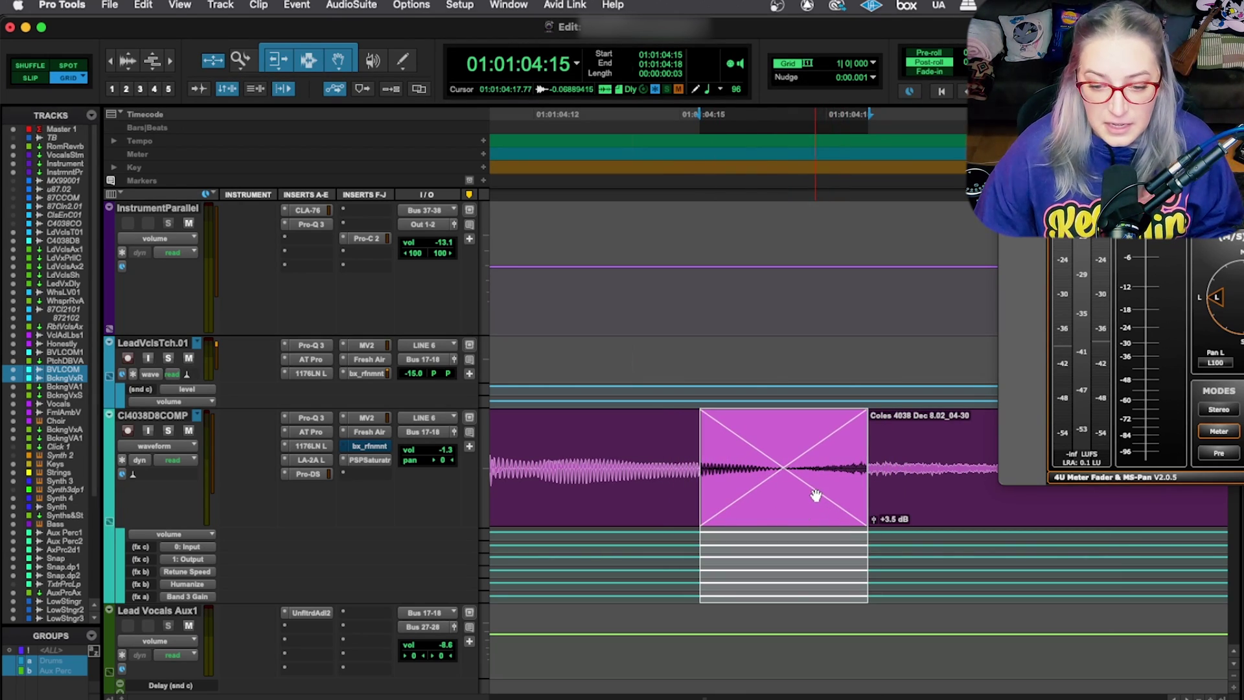
Open the new crossfade's settings and cycle the slope options, starting with Equal Power.
{"action": "double_click", "coordinate": [781, 507]}
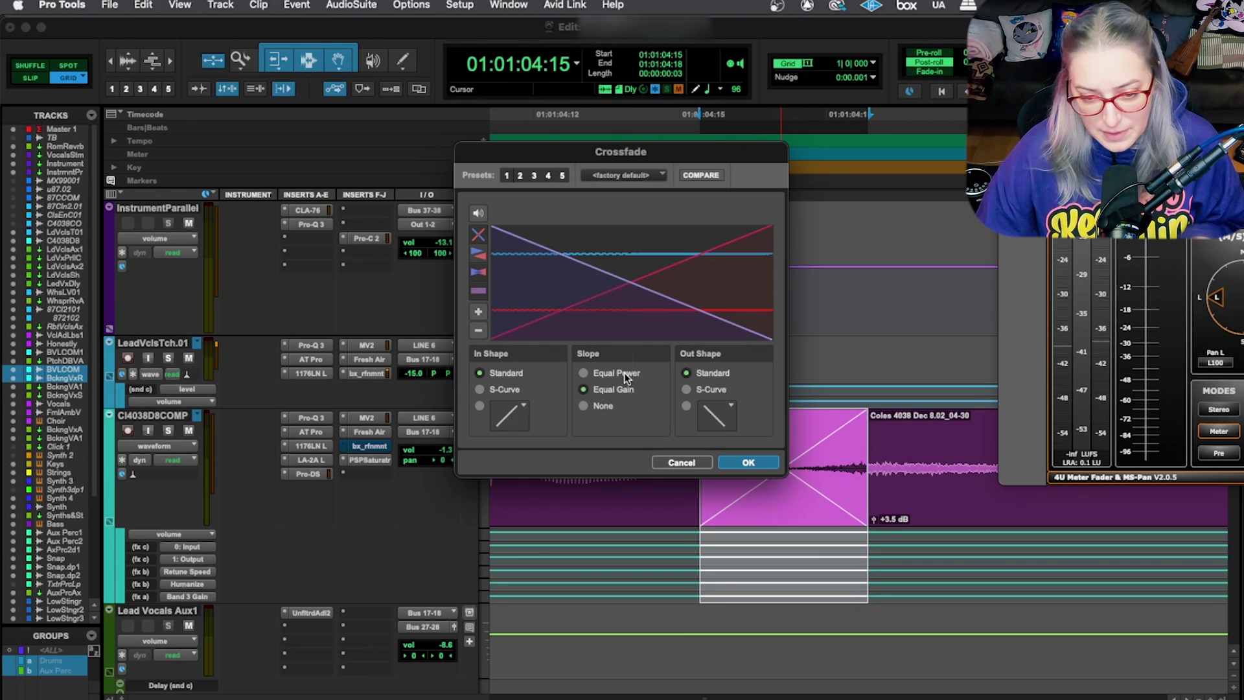
{"action": "left_click", "coordinate": [625, 374]}
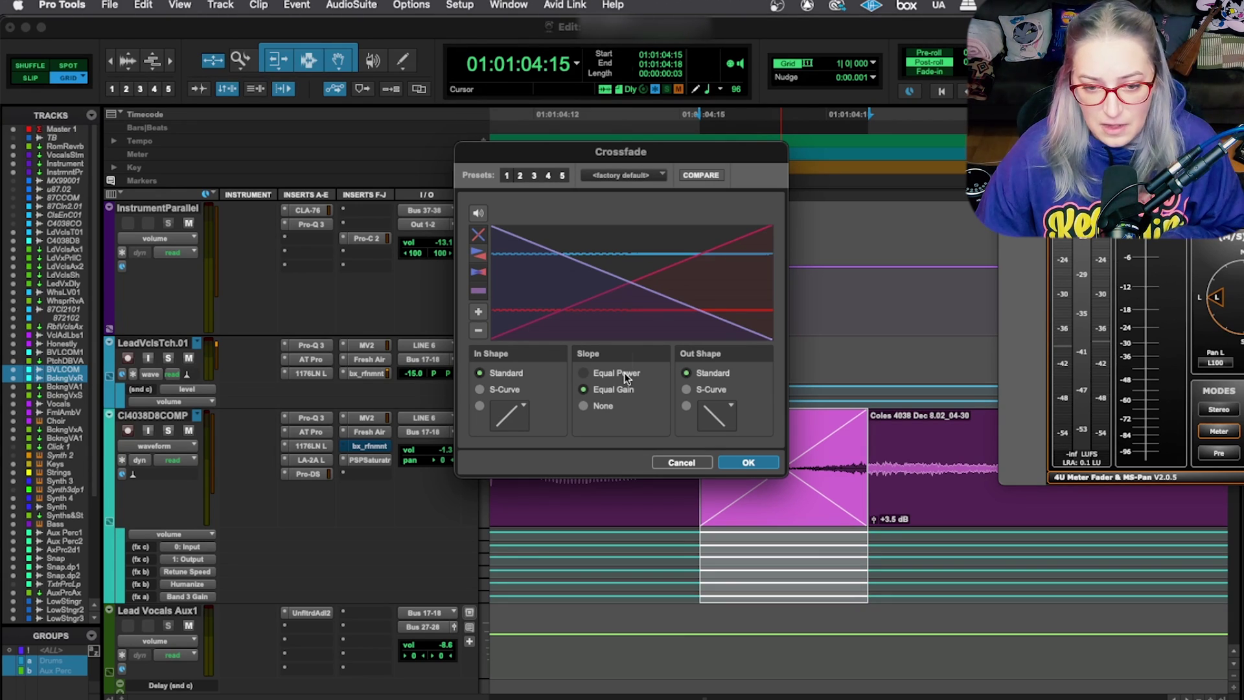
{"action": "left_click", "coordinate": [602, 406]}
{"action": "left_click", "coordinate": [608, 388]}
{"action": "left_click", "coordinate": [614, 372]}
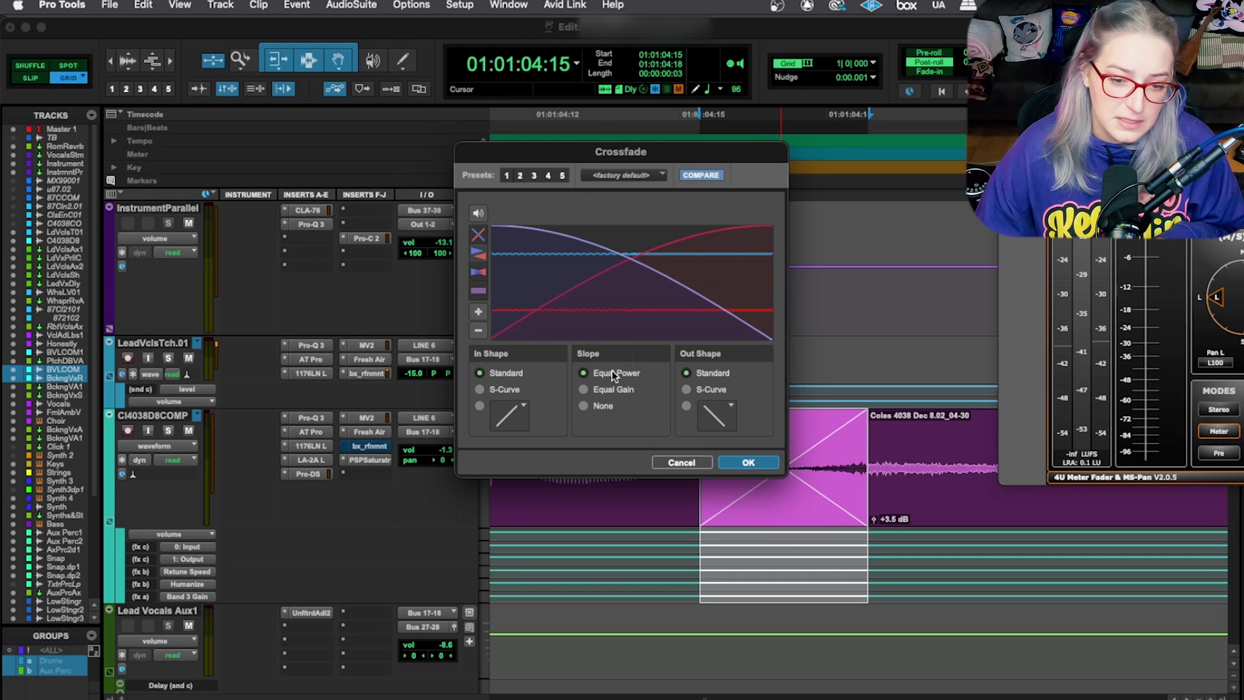
Flip between Equal Power and Equal Gain slopes to compare curves, finishing on Equal Gain.
{"action": "left_click", "coordinate": [610, 390]}
{"action": "left_click", "coordinate": [613, 374]}
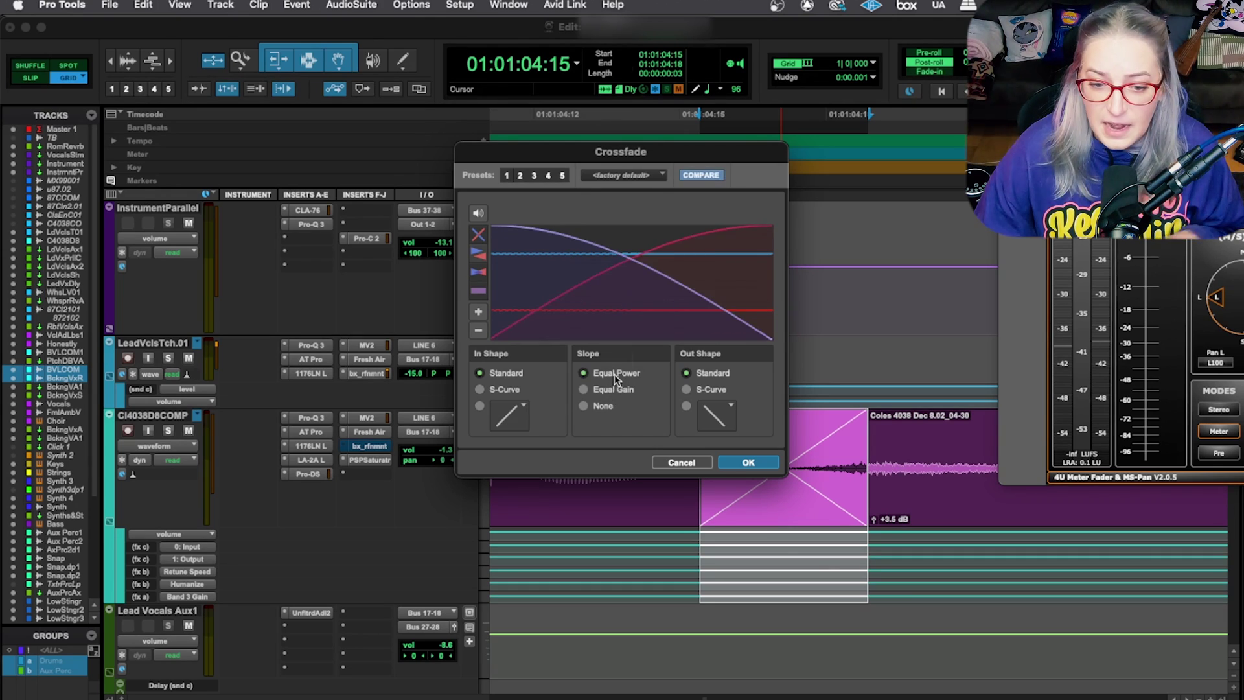
{"action": "left_click", "coordinate": [616, 383]}
{"action": "left_click", "coordinate": [616, 374]}
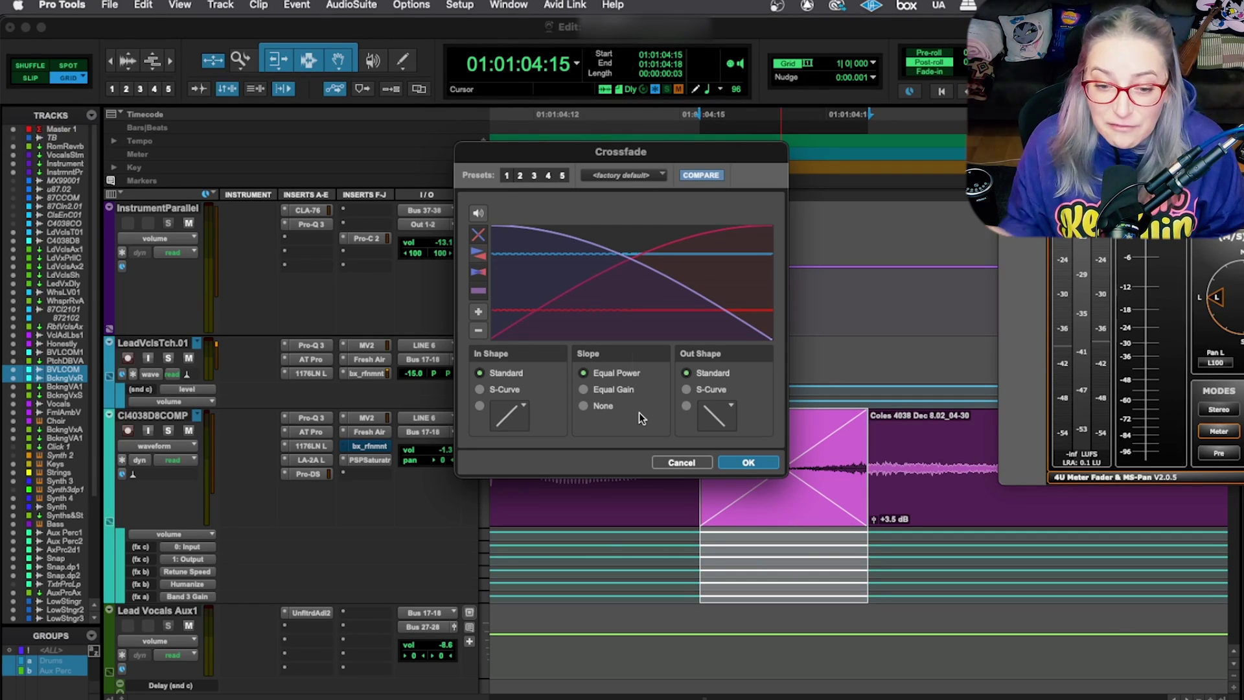
{"action": "left_click", "coordinate": [606, 388]}
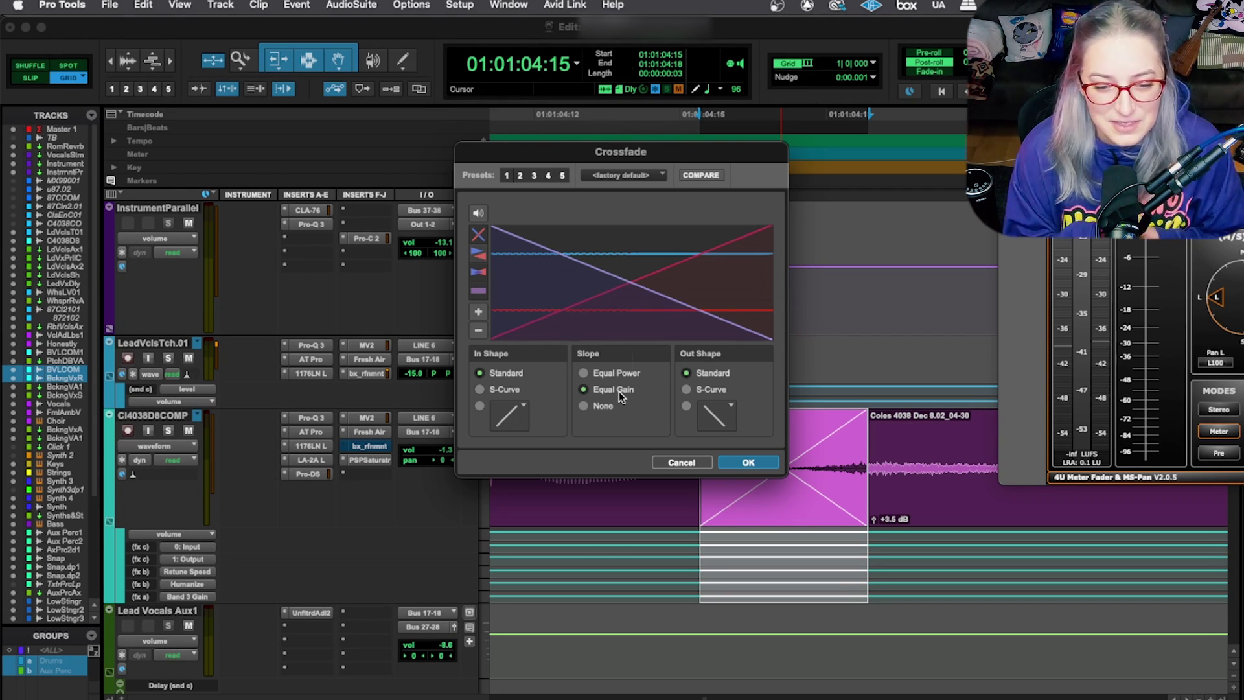
Toggle the slope to Equal Power and back to Equal Gain, then cancel the Crossfade dialog.
{"action": "left_click", "coordinate": [611, 372]}
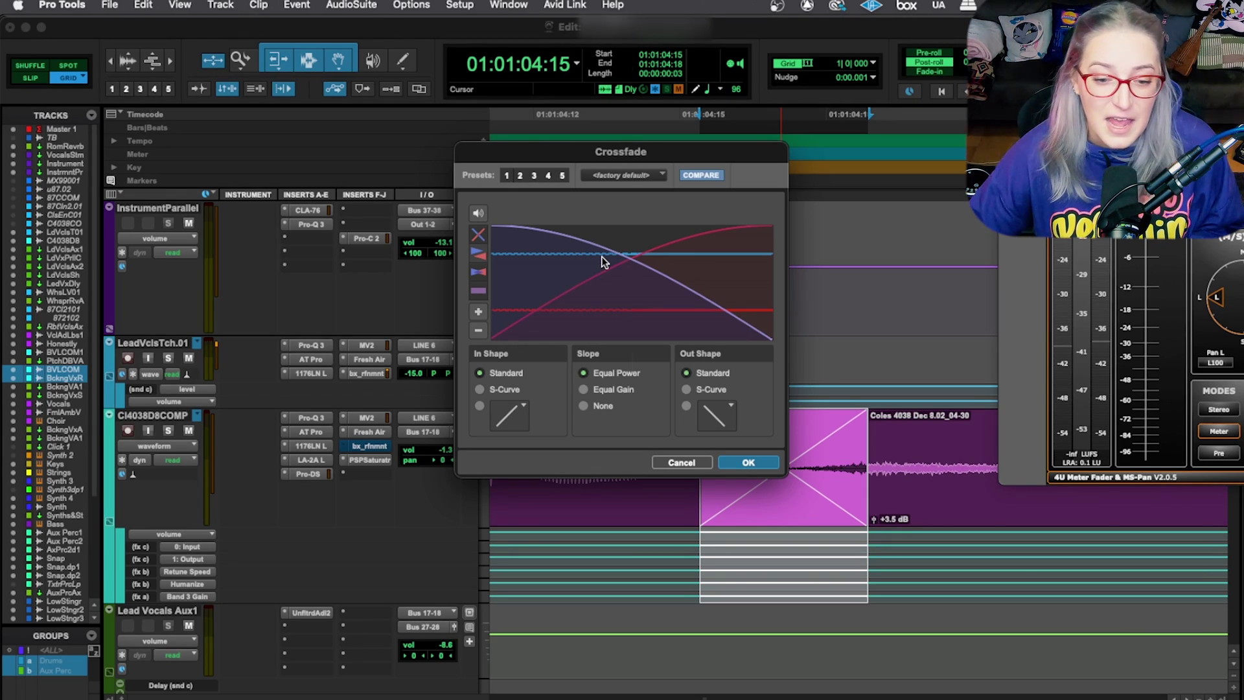
{"action": "left_click", "coordinate": [601, 390]}
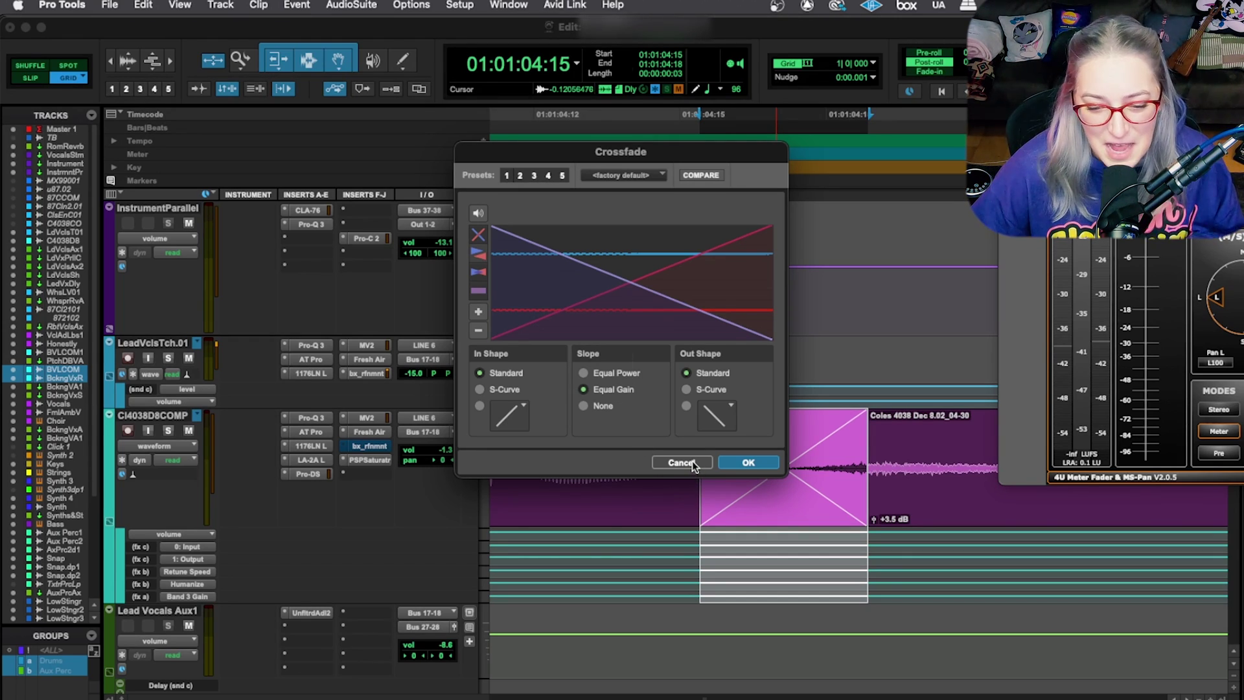
{"action": "left_click", "coordinate": [692, 461]}
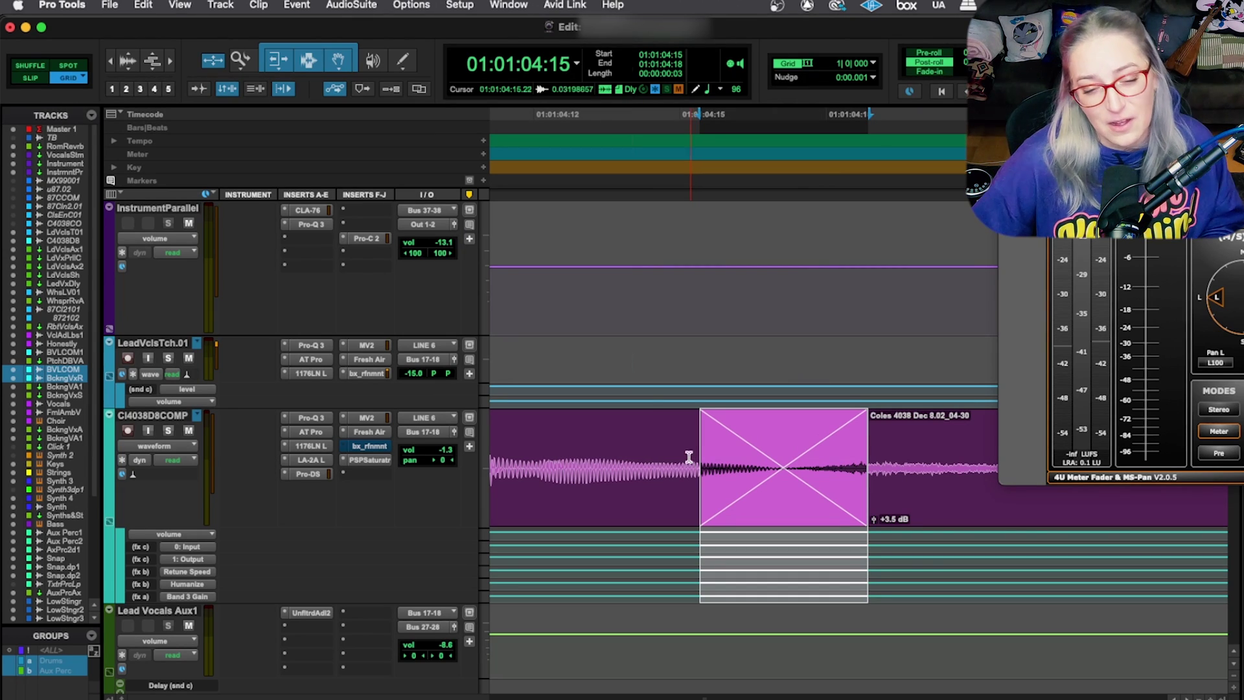
{"action": "left_click", "coordinate": [460, 5]}
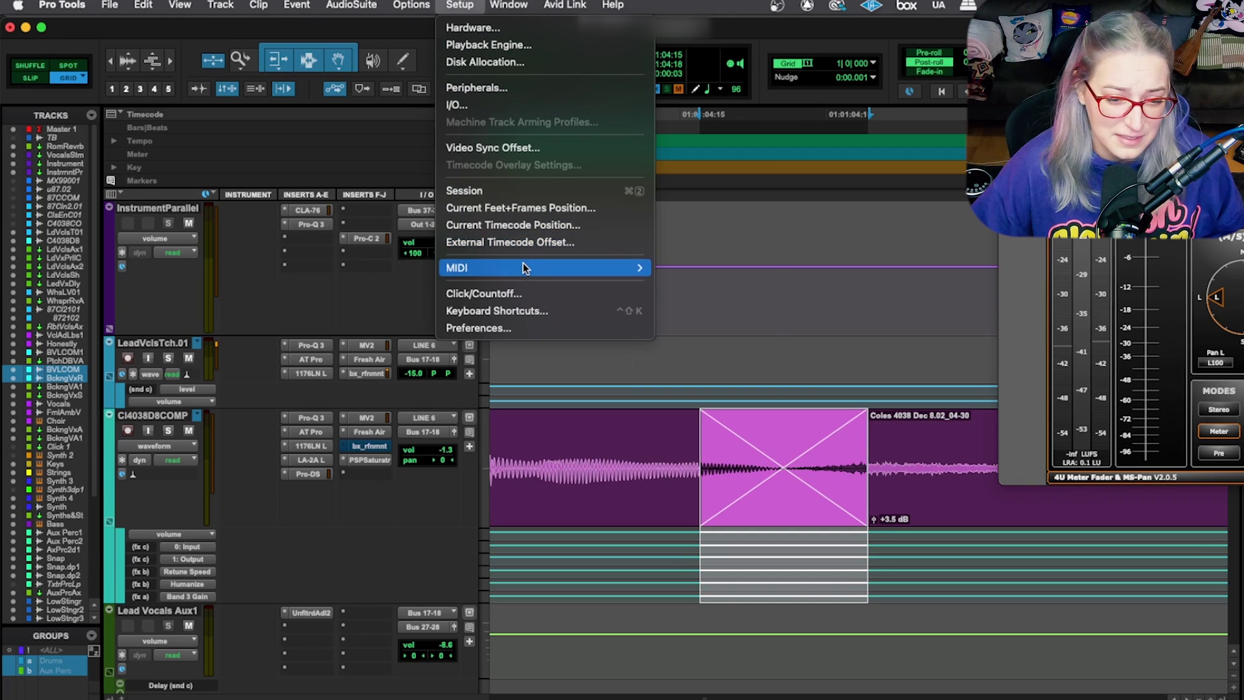
Open Editing preferences and the default Fade In settings, comparing Equal Power and Equal Gain curves.
{"action": "left_click", "coordinate": [517, 328]}
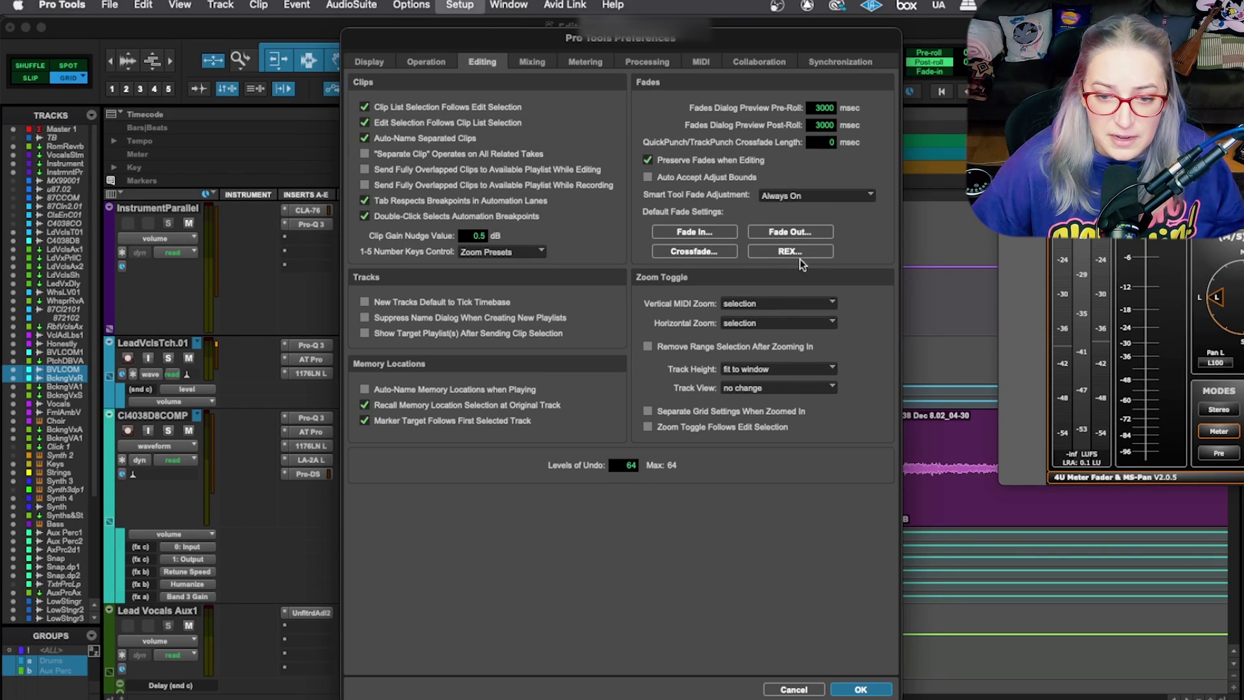
{"action": "left_click", "coordinate": [688, 232]}
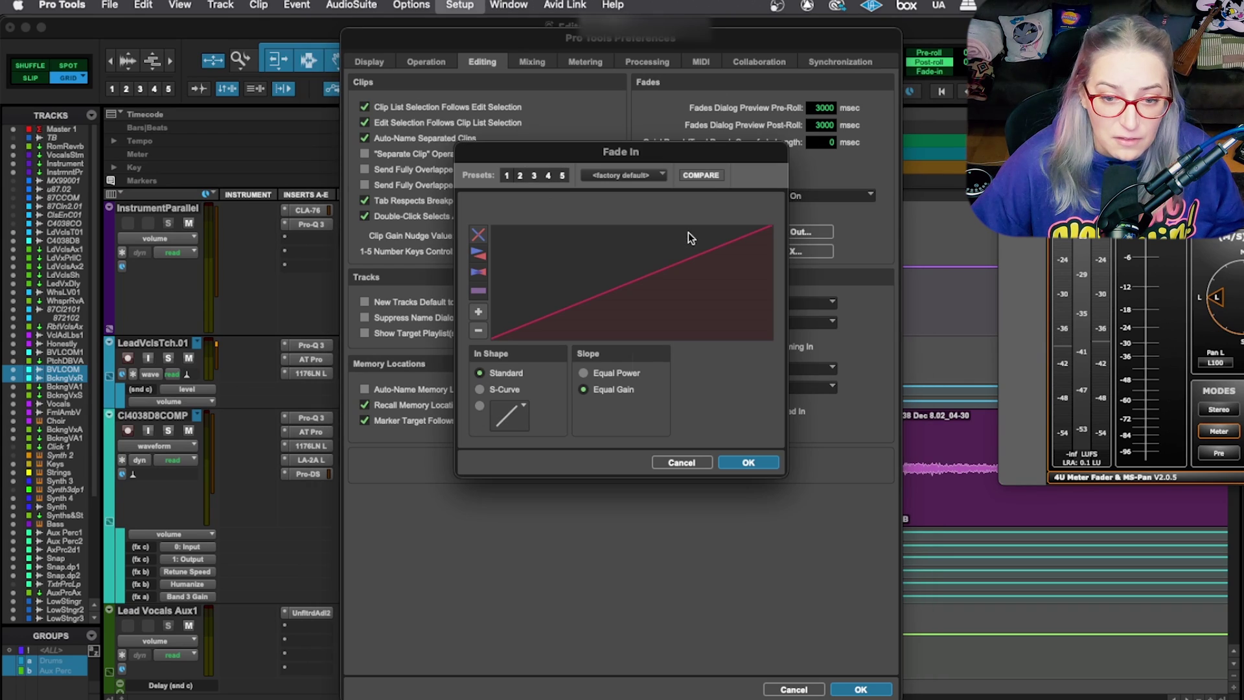
{"action": "left_click", "coordinate": [618, 378]}
{"action": "left_click", "coordinate": [619, 388]}
Try S-Curve and exponential custom fade-in shapes, and bend the S-curve into a wider shape.
{"action": "left_click", "coordinate": [504, 390]}
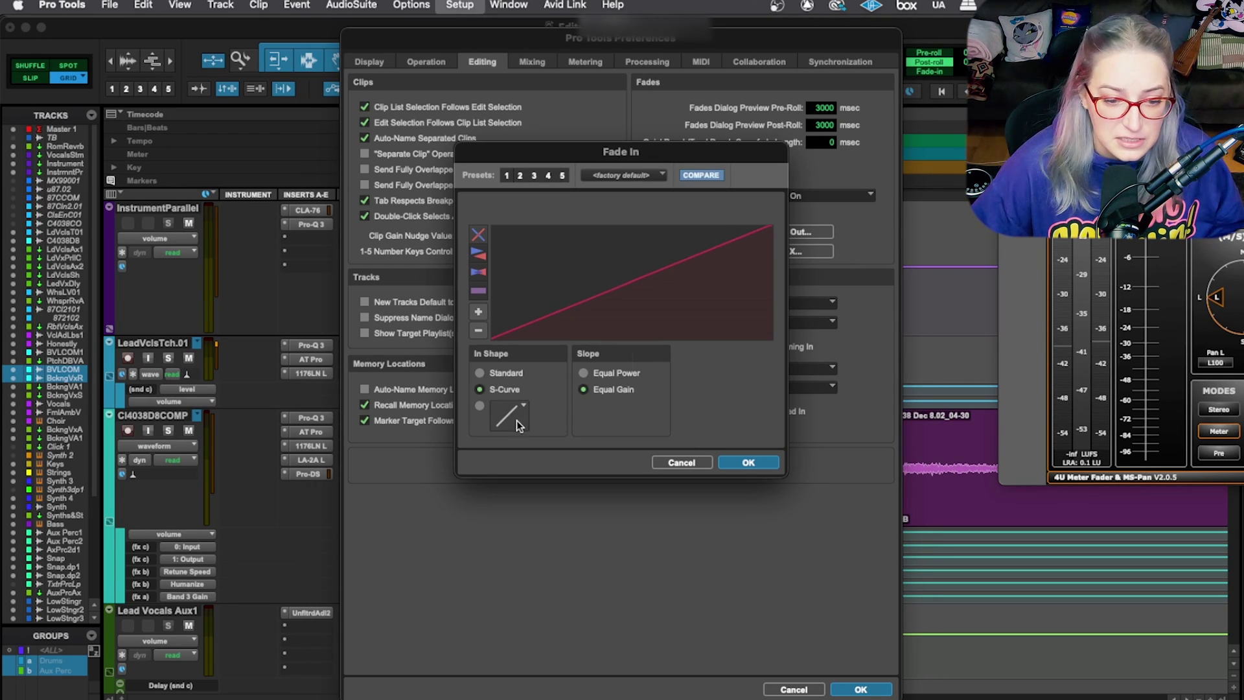
{"action": "left_click", "coordinate": [500, 410]}
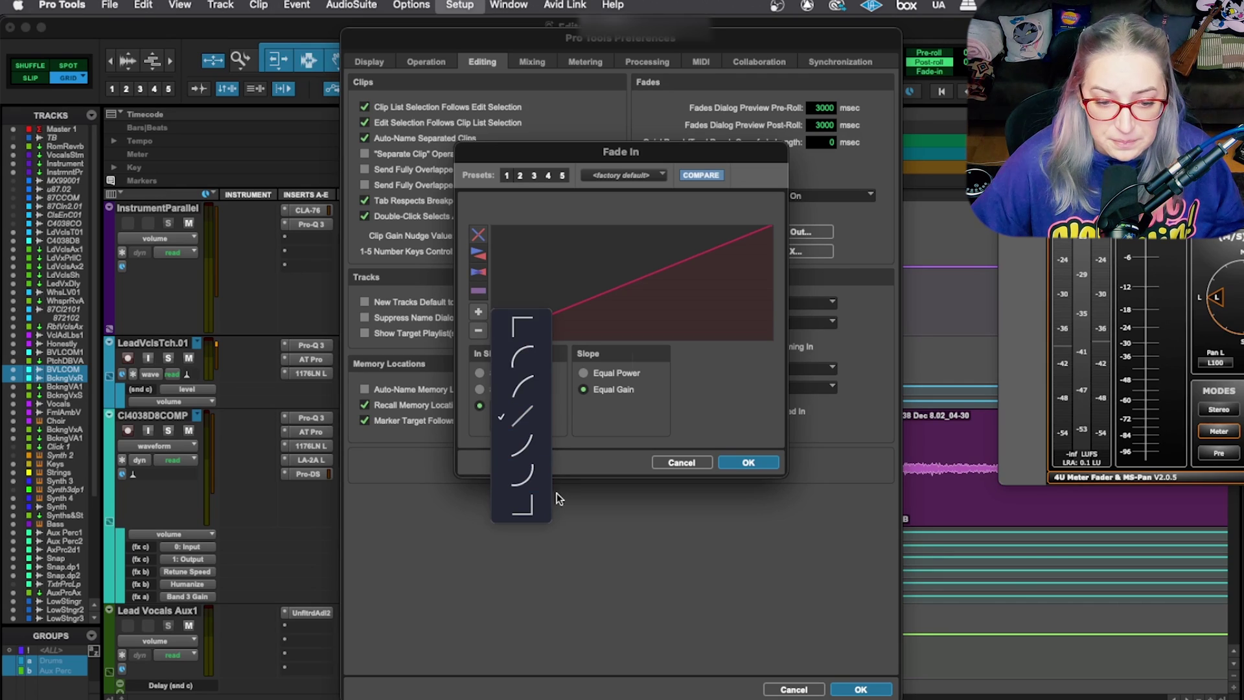
{"action": "left_click", "coordinate": [529, 472]}
{"action": "left_click", "coordinate": [499, 374]}
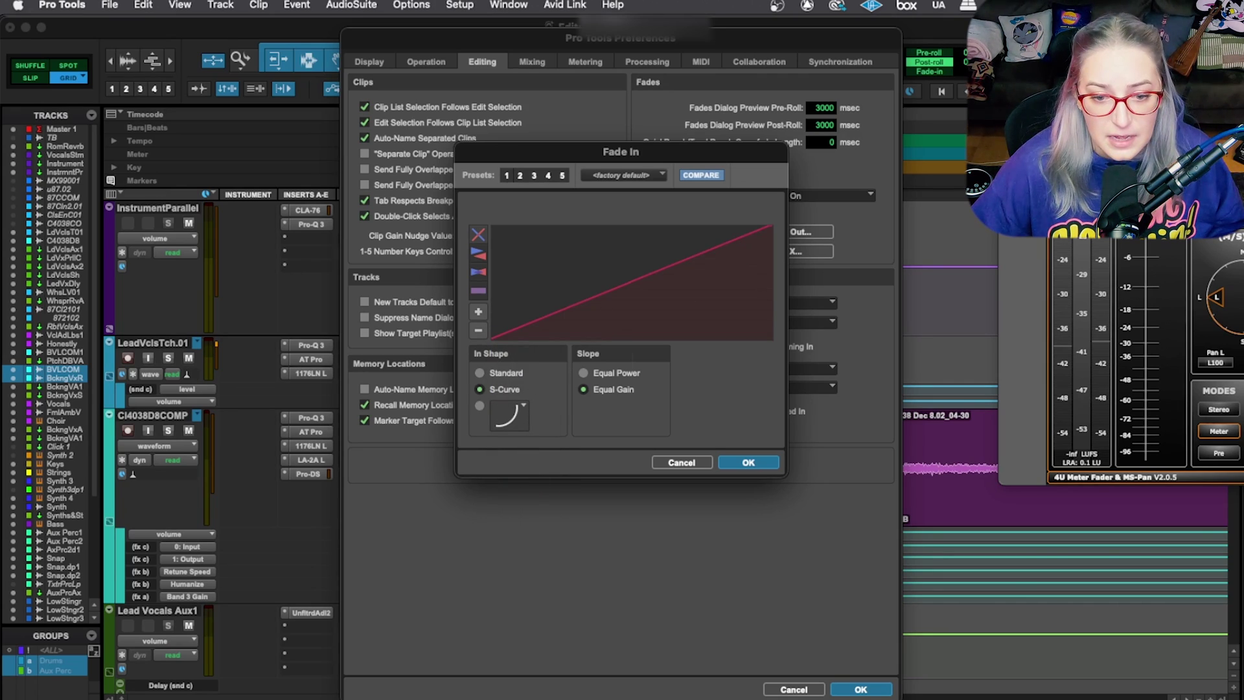
{"action": "left_click", "coordinate": [499, 389]}
{"action": "left_click_drag", "start_coordinate": [665, 272], "coordinate": [652, 242]}
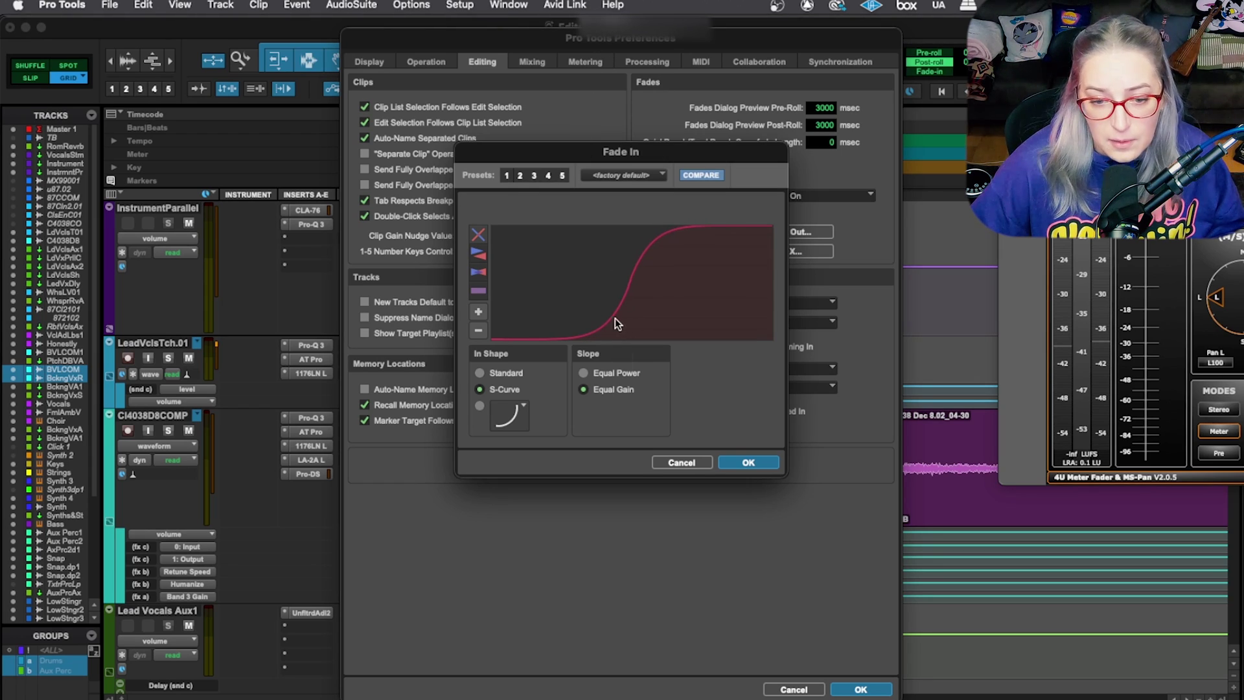
{"action": "left_click_drag", "start_coordinate": [615, 317], "coordinate": [566, 261]}
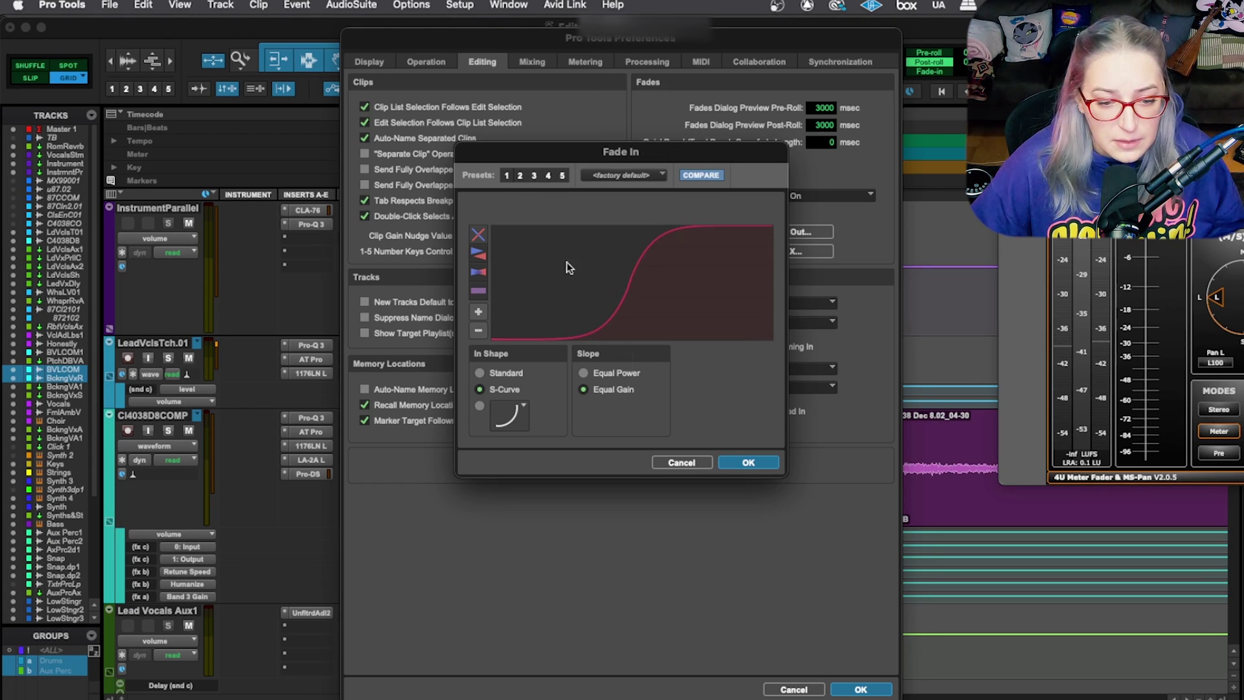
Set the default fade-in to the custom shape with an Equal Power slope and close it.
{"action": "left_click", "coordinate": [479, 406]}
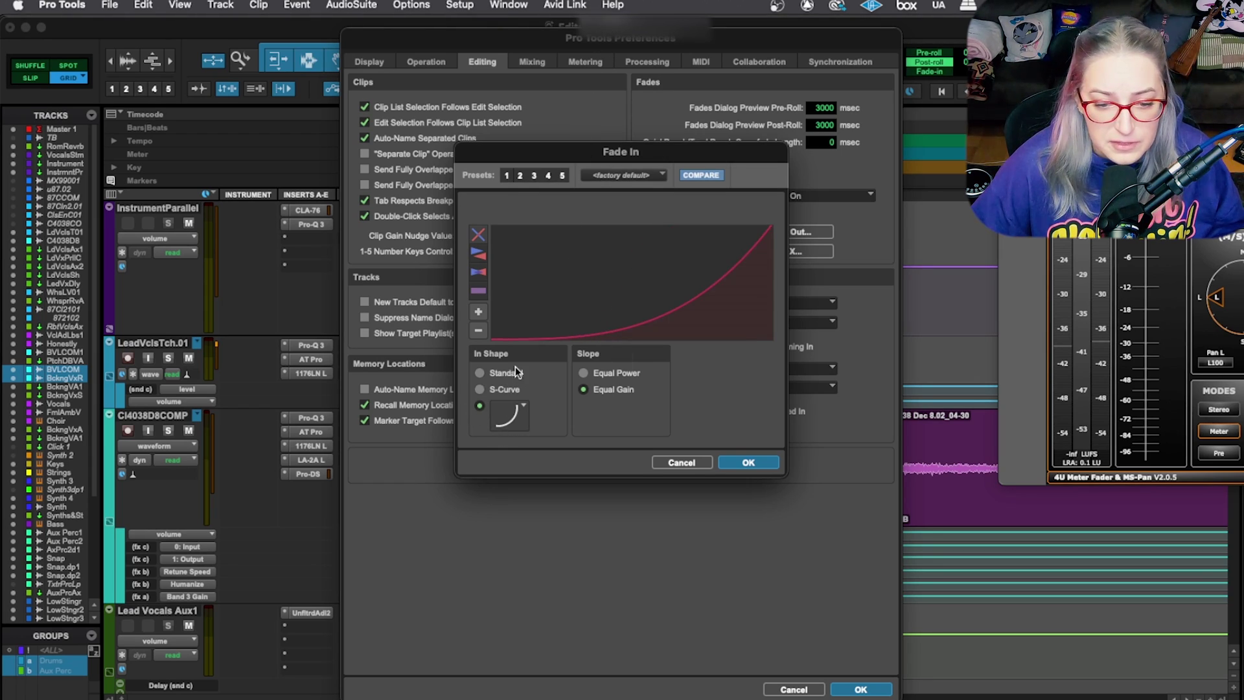
{"action": "left_click", "coordinate": [612, 373]}
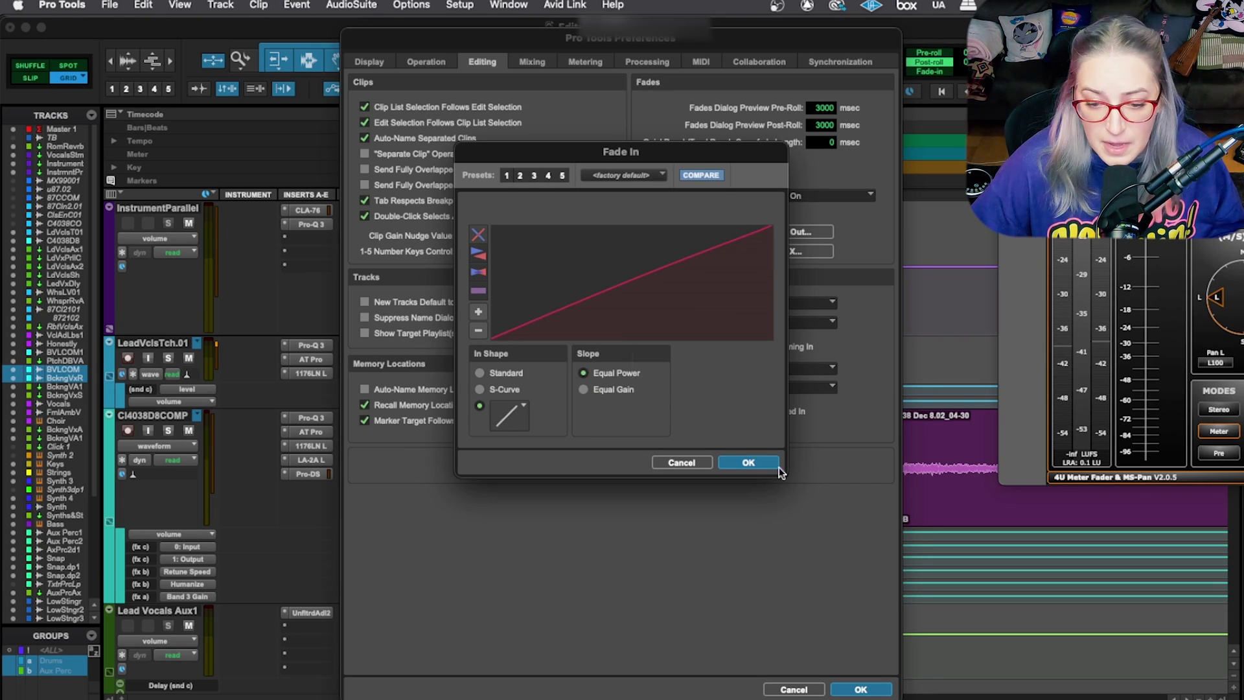
{"action": "left_click", "coordinate": [669, 462]}
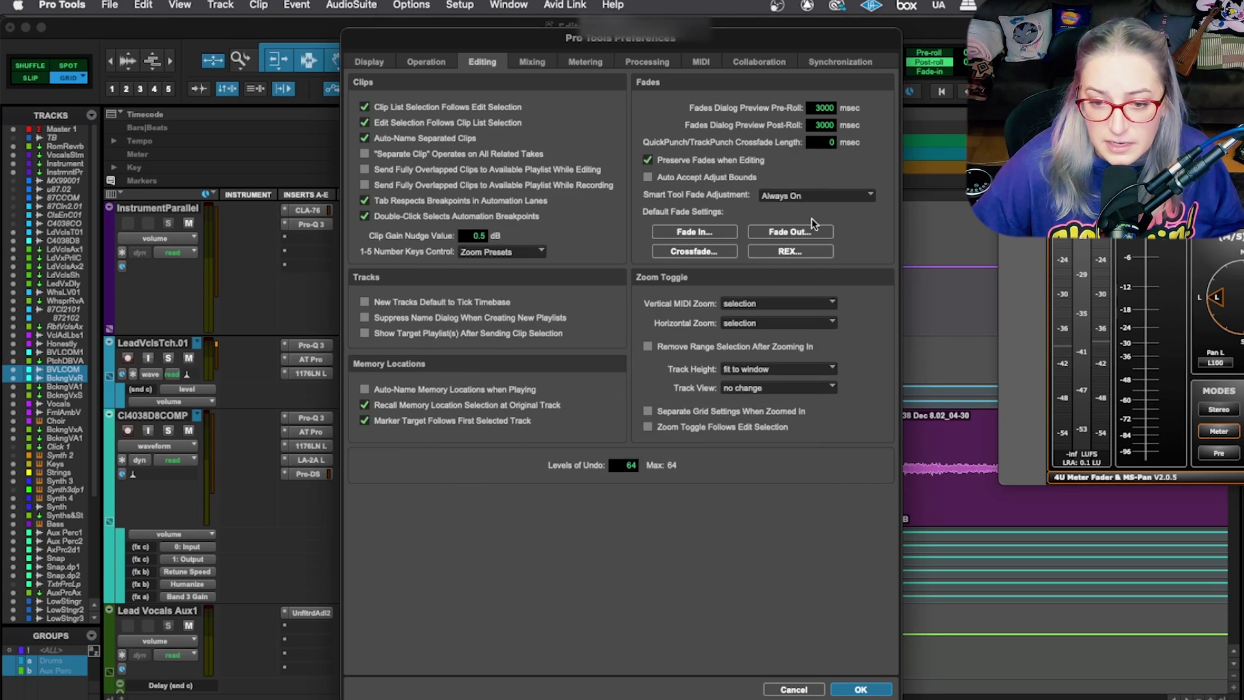
Leave the default Fade Out unchanged and set the default crossfade slope to Equal Power.
{"action": "left_click", "coordinate": [798, 234]}
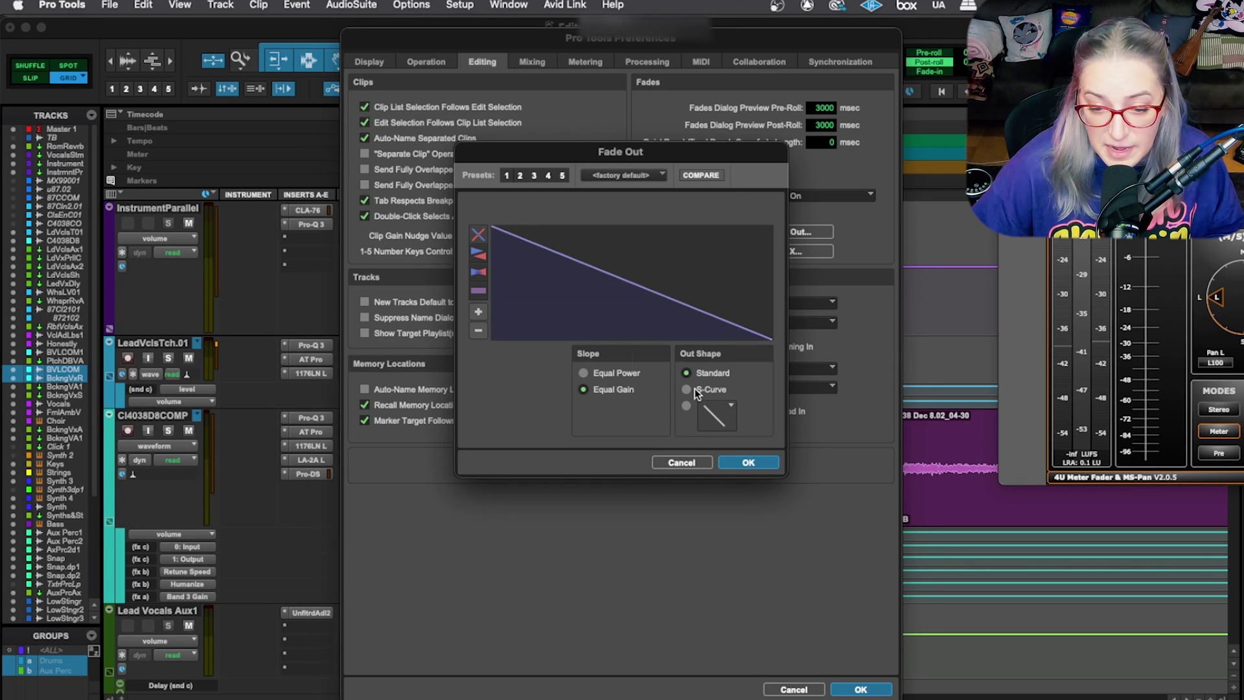
{"action": "left_click", "coordinate": [674, 462]}
{"action": "left_click", "coordinate": [705, 251]}
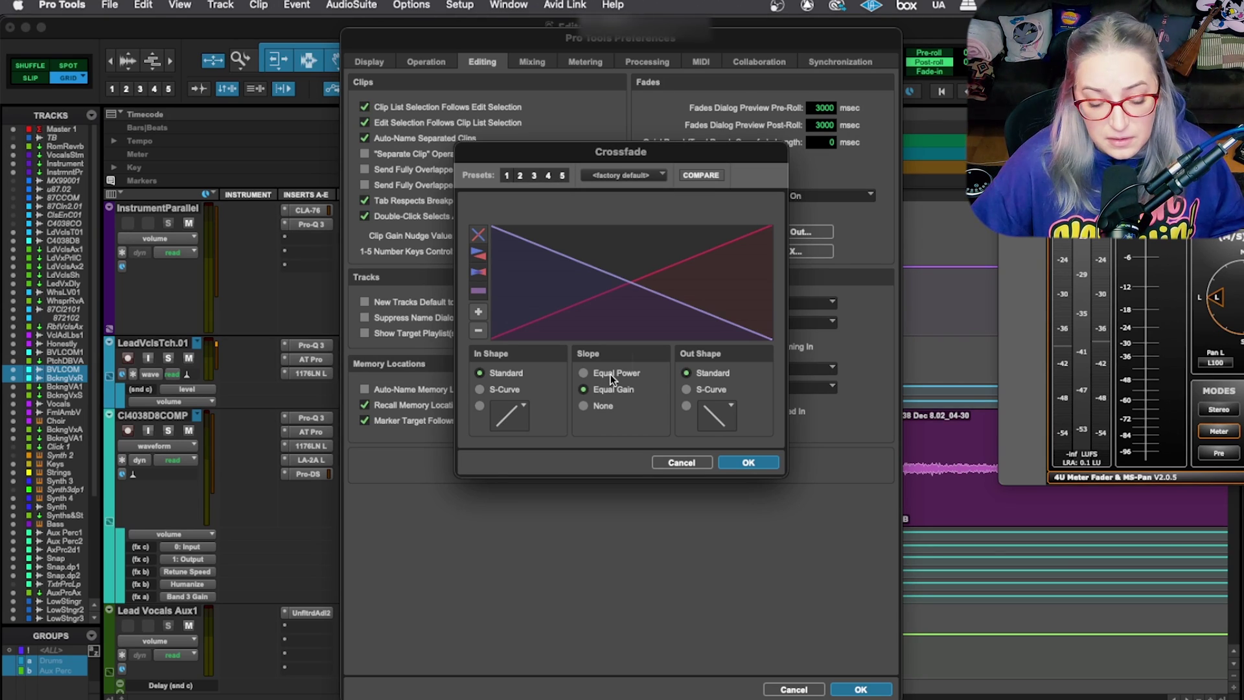
{"action": "left_click", "coordinate": [610, 375]}
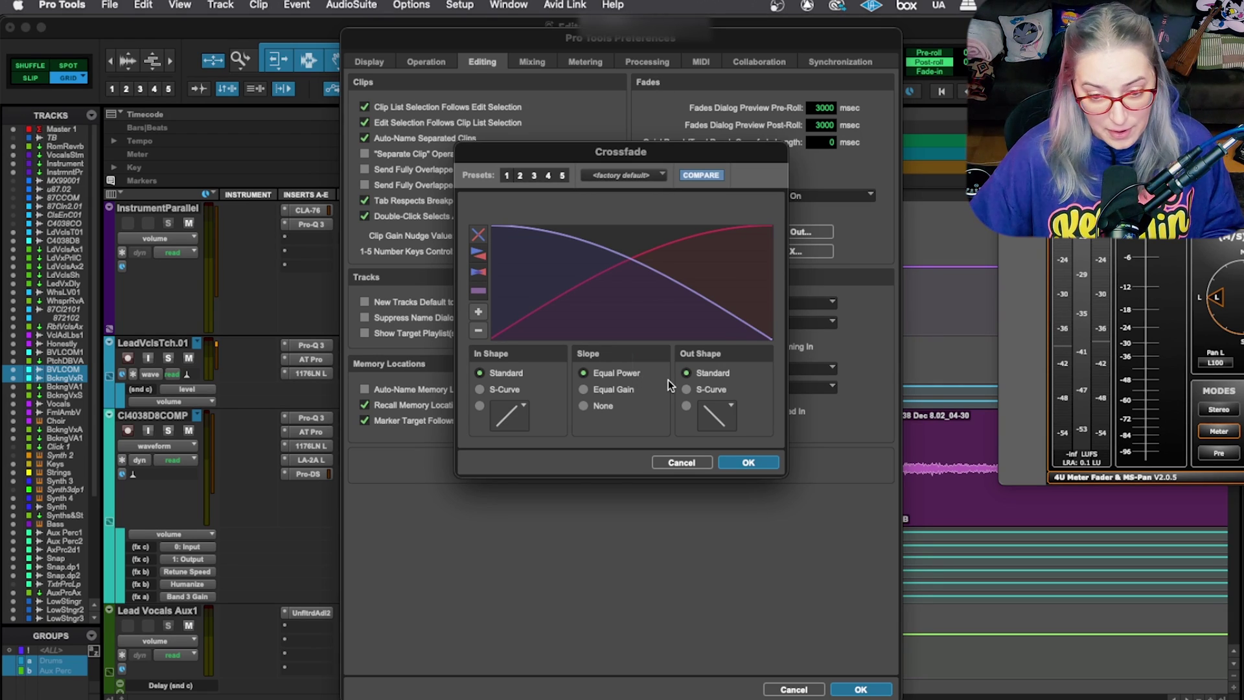
Experiment with custom and hand-bent crossfade curves, then confirm Standard shapes with Equal Power in both dialogs.
{"action": "left_click", "coordinate": [478, 406]}
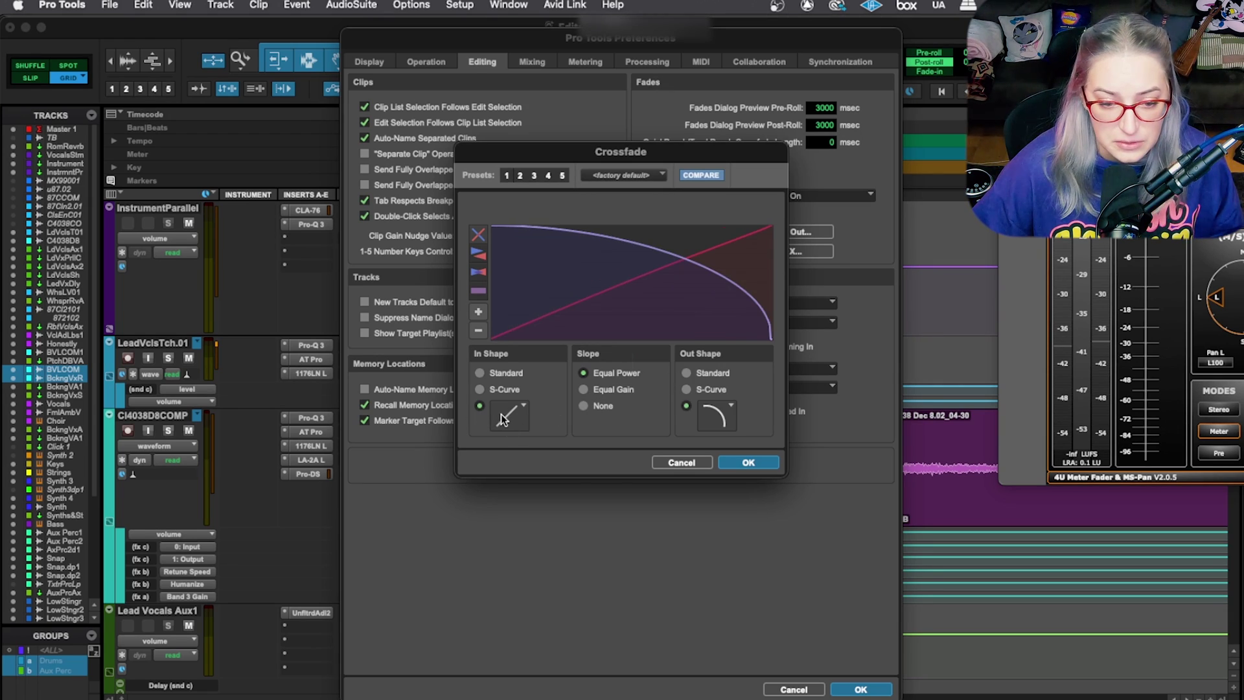
{"action": "left_click", "coordinate": [479, 373]}
{"action": "left_click_drag", "start_coordinate": [559, 308], "coordinate": [675, 320]}
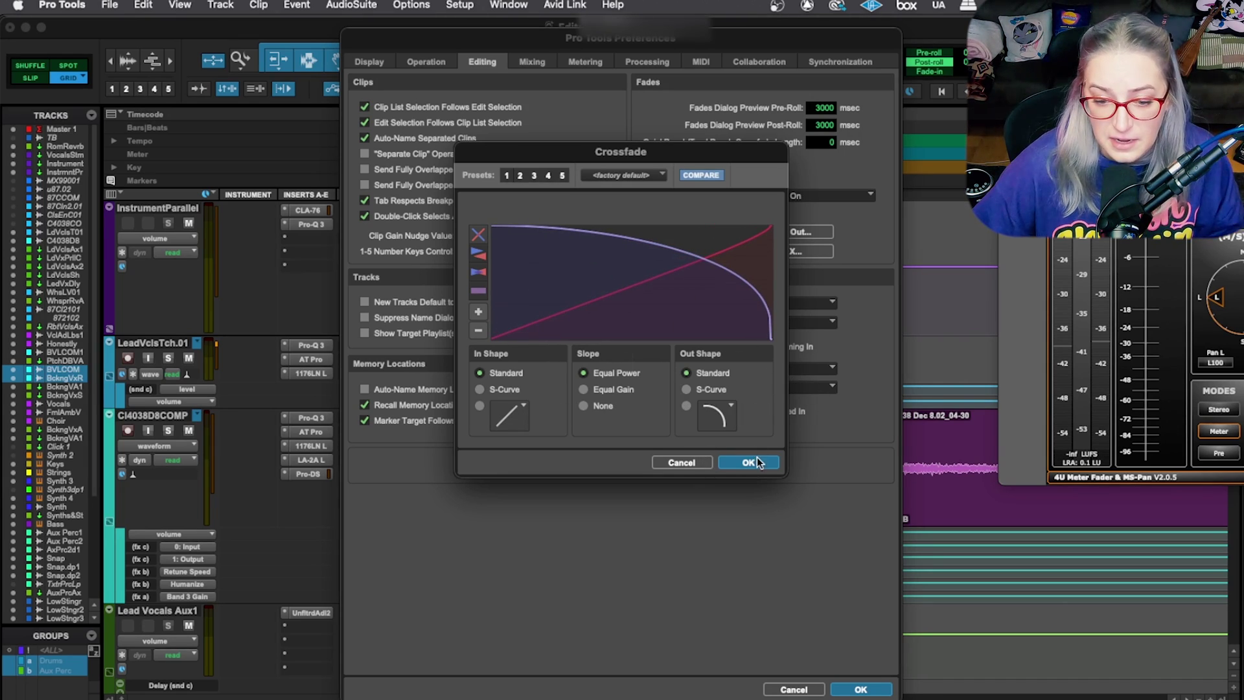
{"action": "left_click", "coordinate": [602, 388]}
{"action": "left_click", "coordinate": [623, 372]}
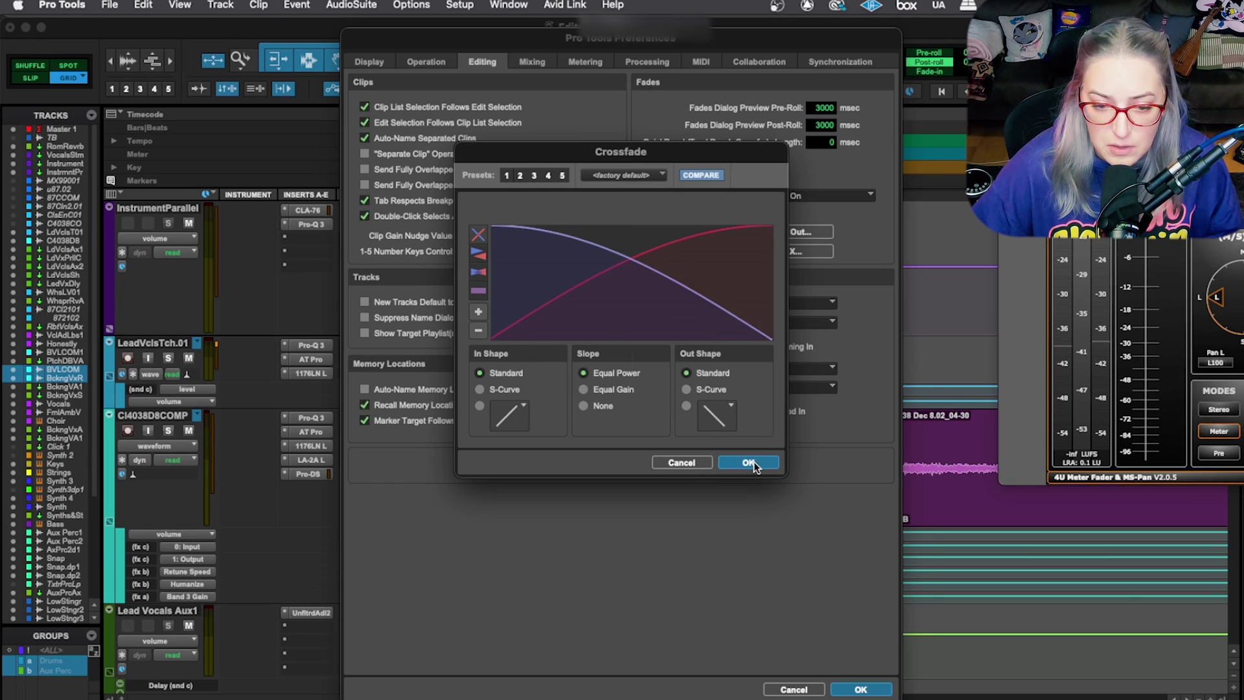
{"action": "left_click", "coordinate": [748, 462]}
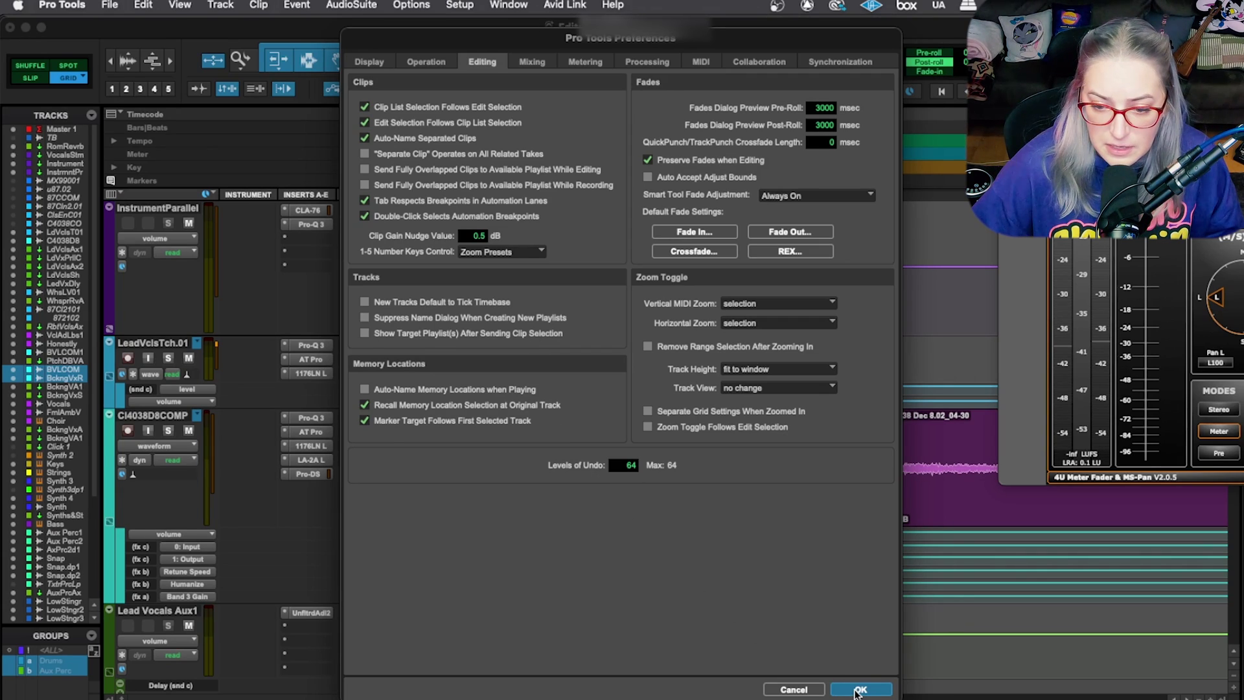
{"action": "left_click", "coordinate": [859, 689]}
{"action": "left_click", "coordinate": [791, 333]}
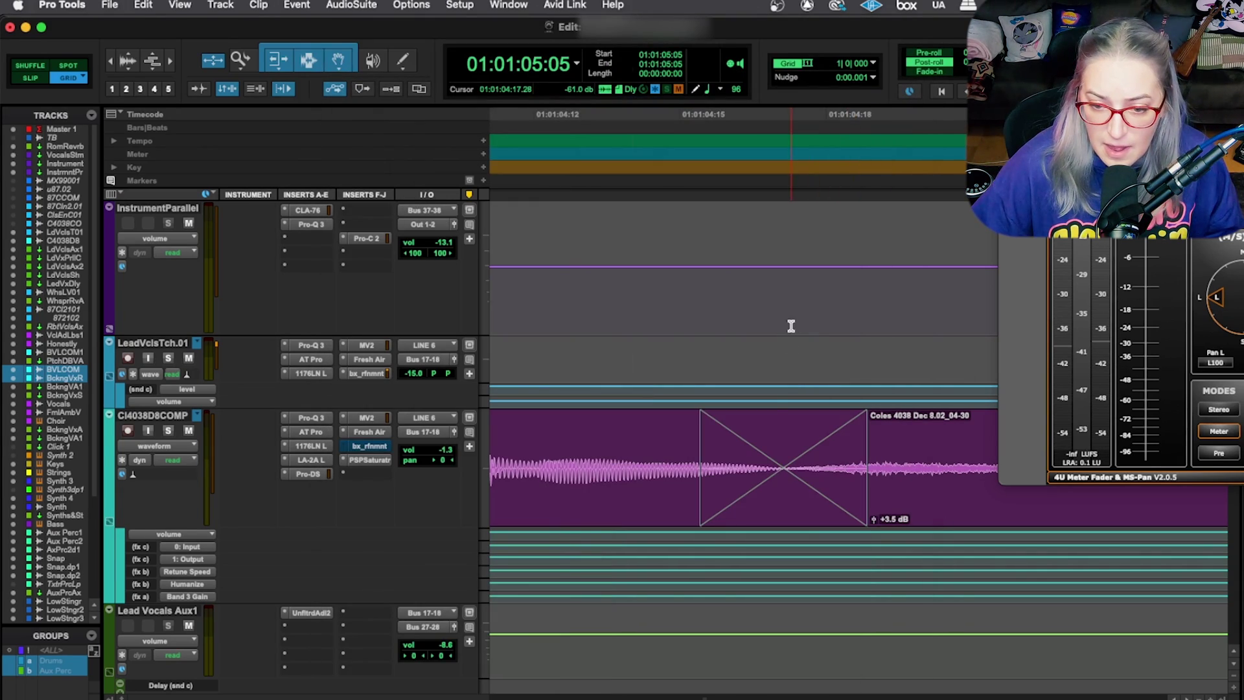
Delete the vocal crossfade, draw a new one across the splice, and inspect its settings.
{"action": "left_click", "coordinate": [800, 513]}
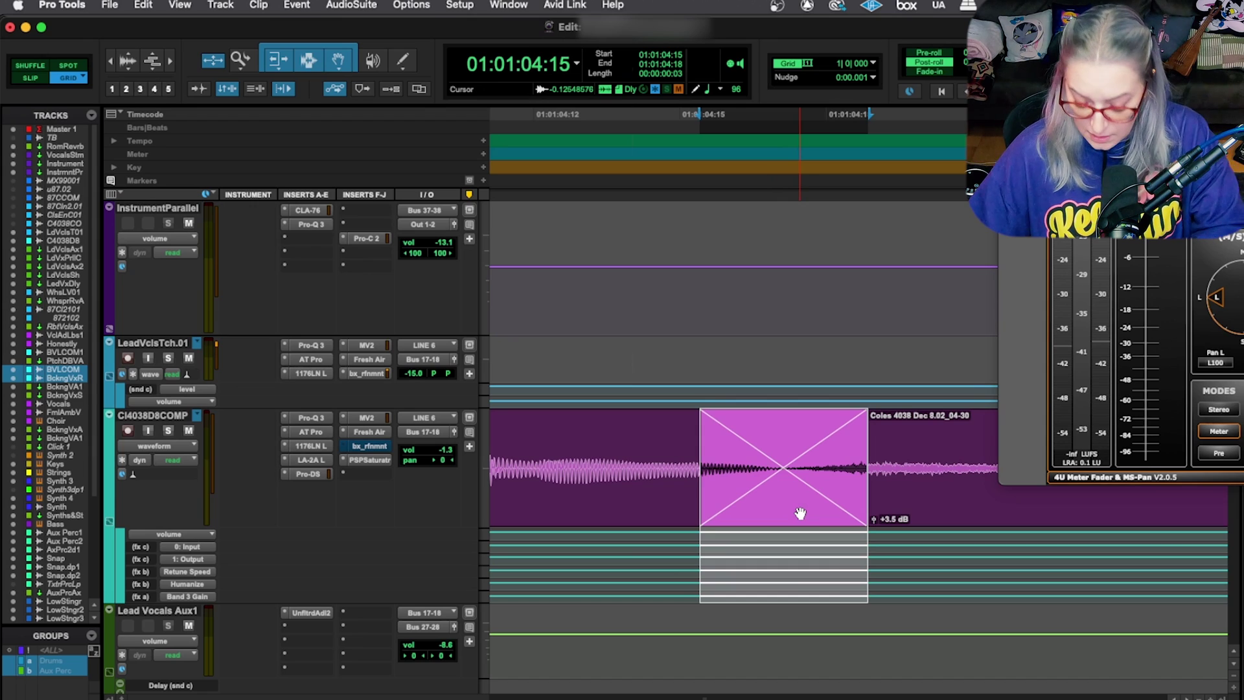
{"action": "key", "text": "Delete"}
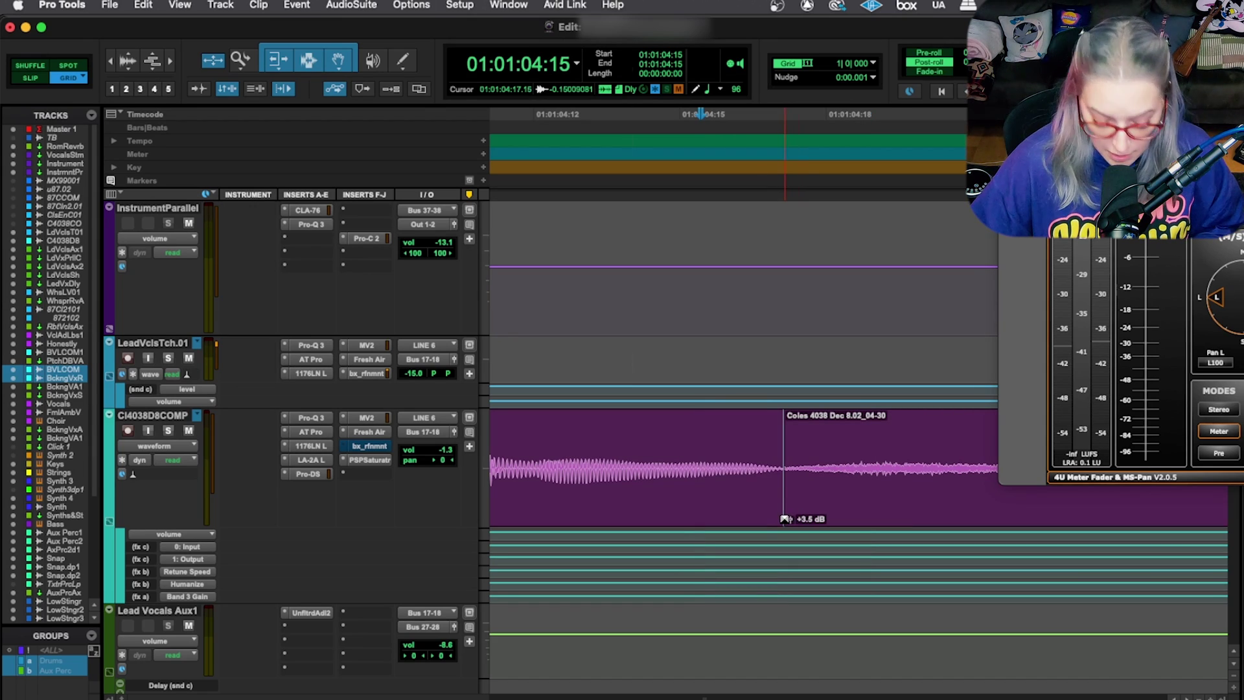
{"action": "left_click", "coordinate": [784, 517]}
{"action": "left_click_drag", "start_coordinate": [784, 516], "coordinate": [680, 500]}
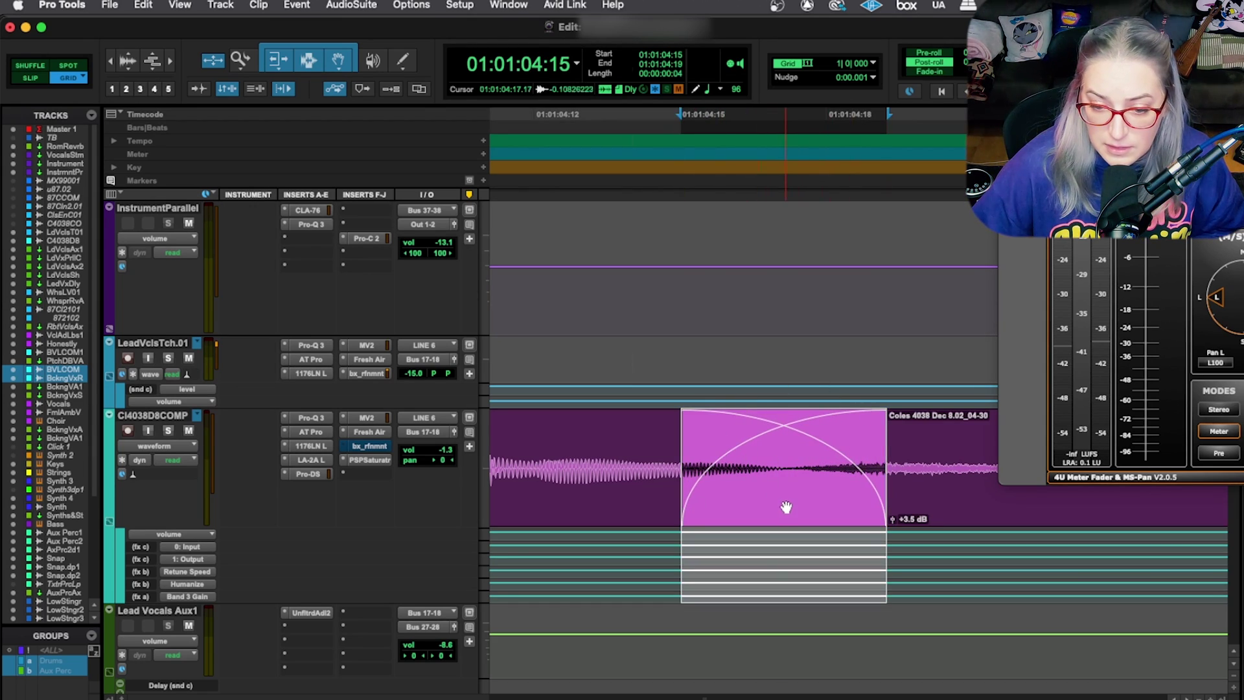
{"action": "double_click", "coordinate": [785, 501]}
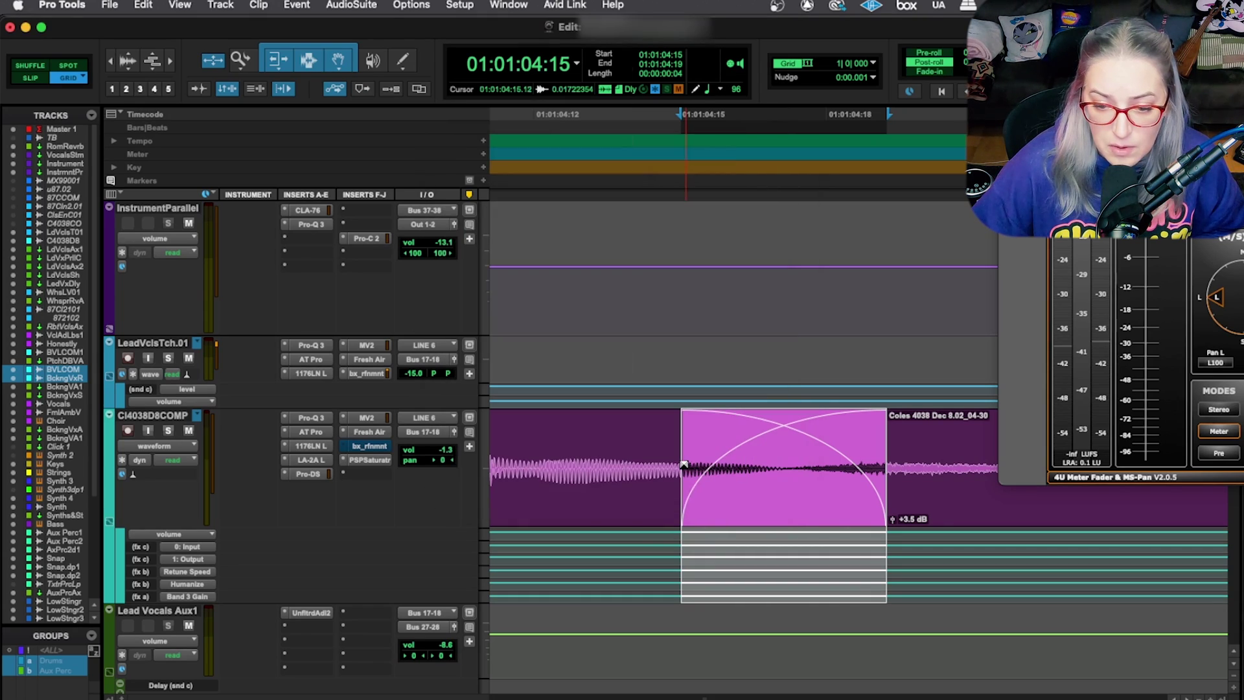
{"action": "left_click", "coordinate": [460, 5]}
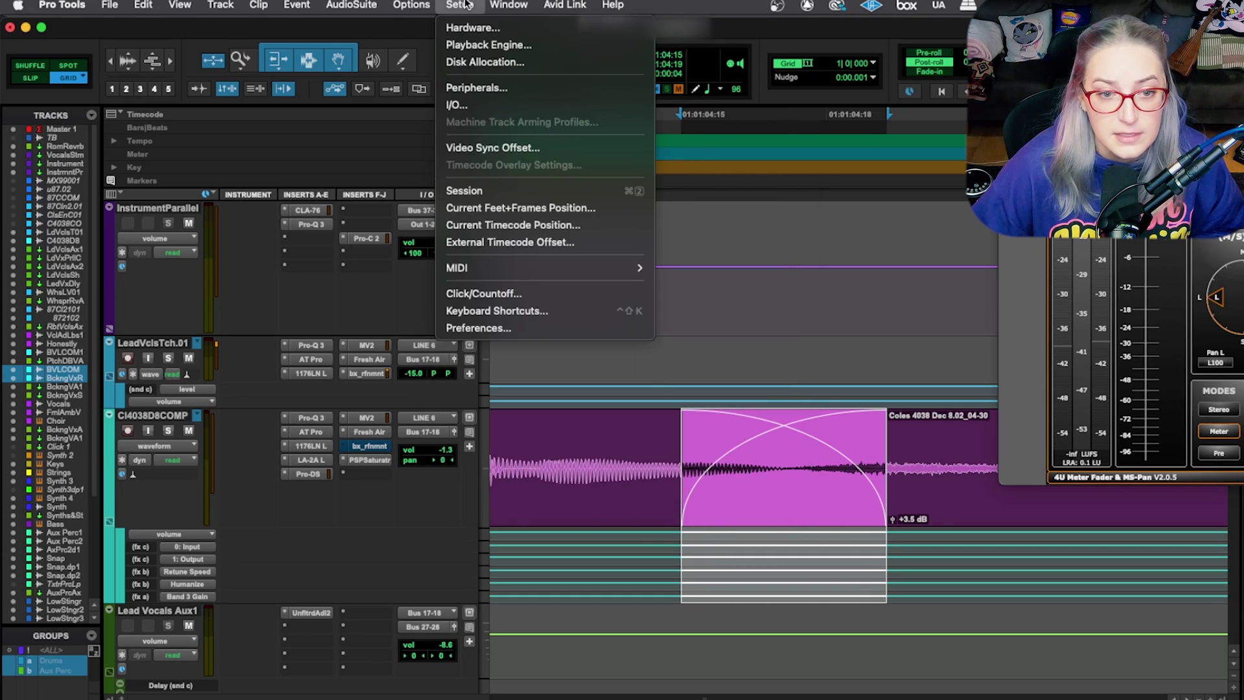
Set the default crossfade slope back to Equal Gain in Editing preferences and confirm.
{"action": "left_click", "coordinate": [485, 326]}
{"action": "left_click", "coordinate": [709, 248]}
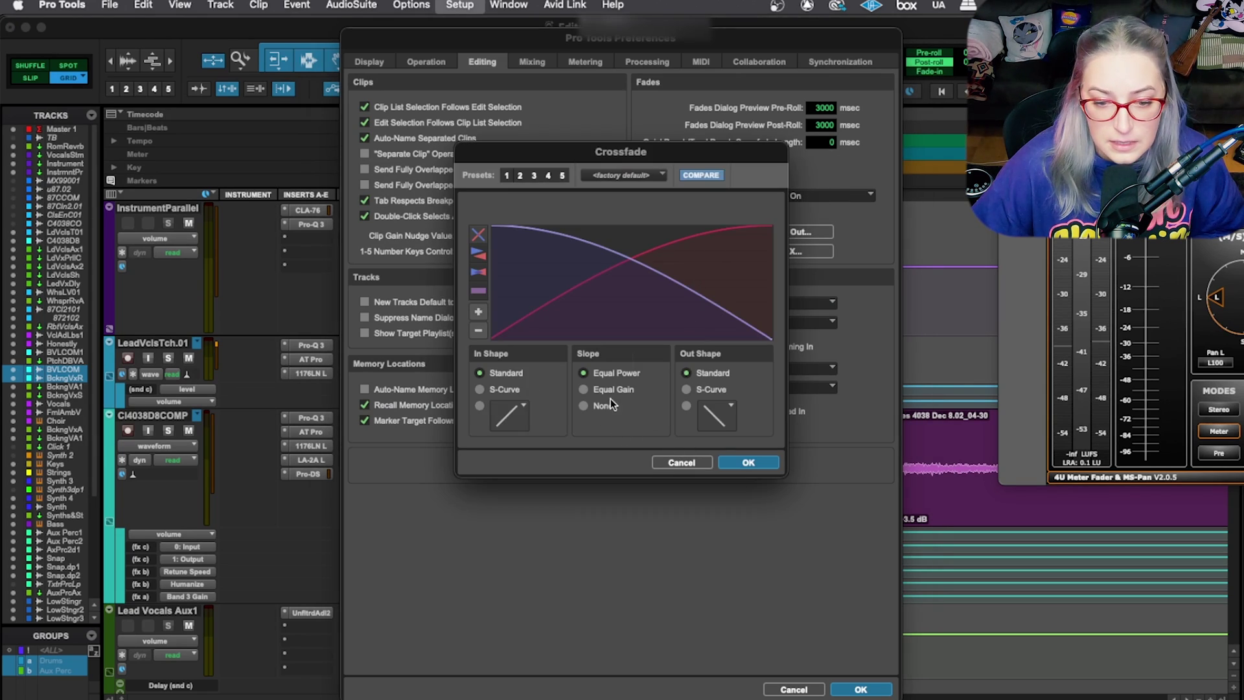
{"action": "left_click", "coordinate": [584, 390]}
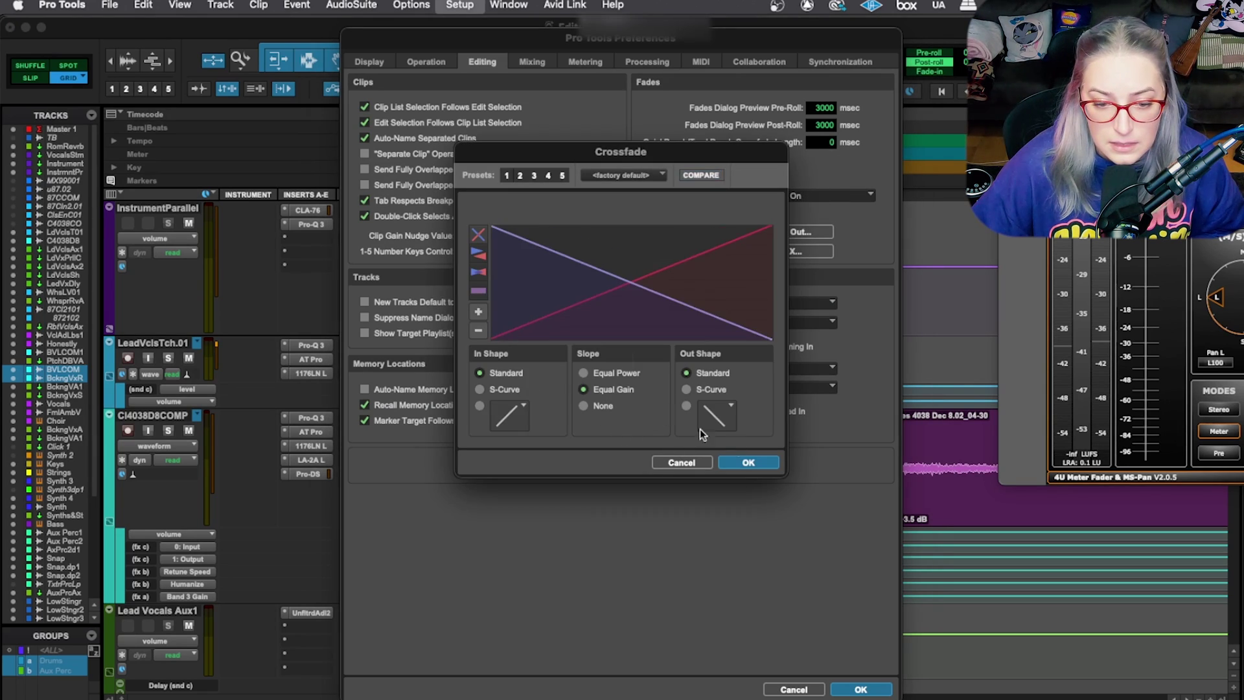
{"action": "left_click", "coordinate": [757, 463]}
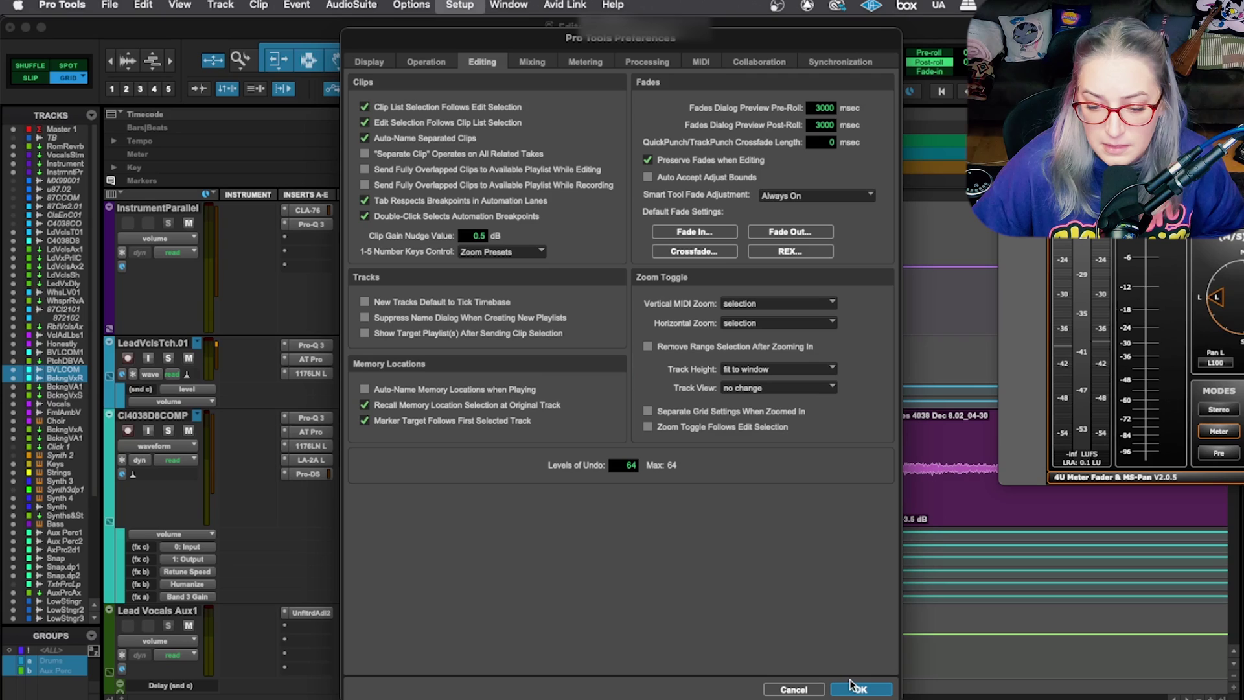
{"action": "left_click", "coordinate": [860, 689]}
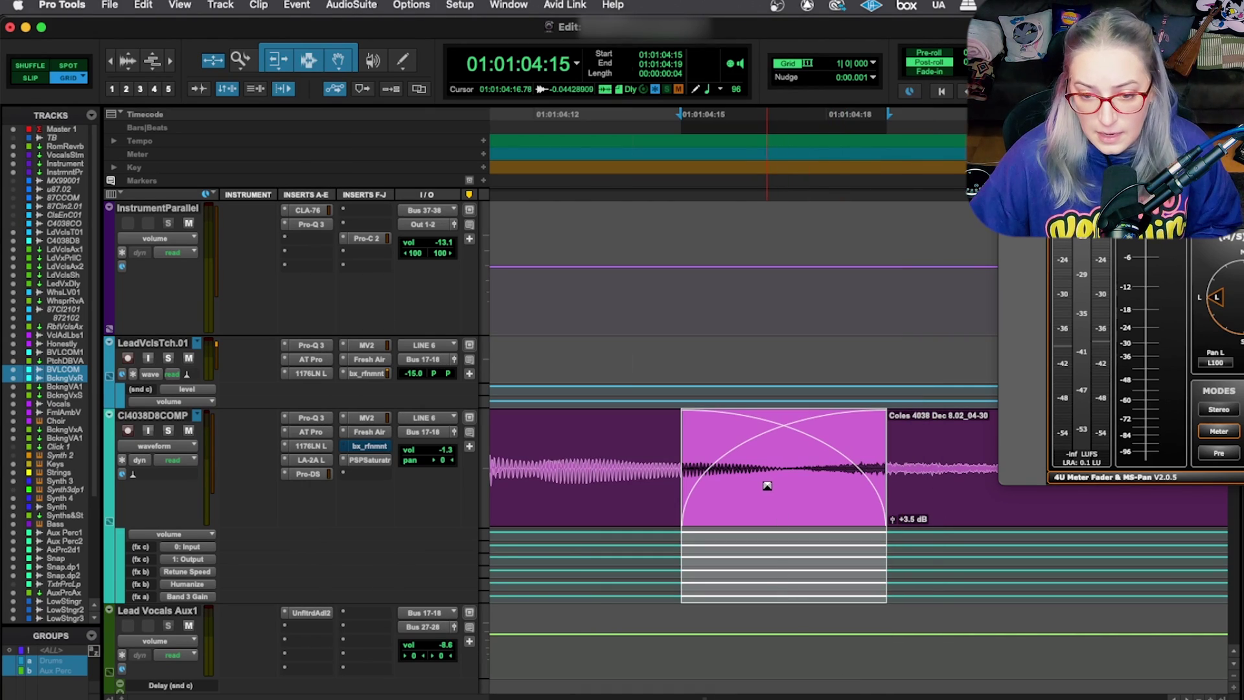
Delete the vocal clip's crossfade and redraw it across the boundary with straight linear curves.
{"action": "left_click", "coordinate": [773, 311]}
{"action": "left_click", "coordinate": [776, 499]}
{"action": "key", "text": "Delete"}
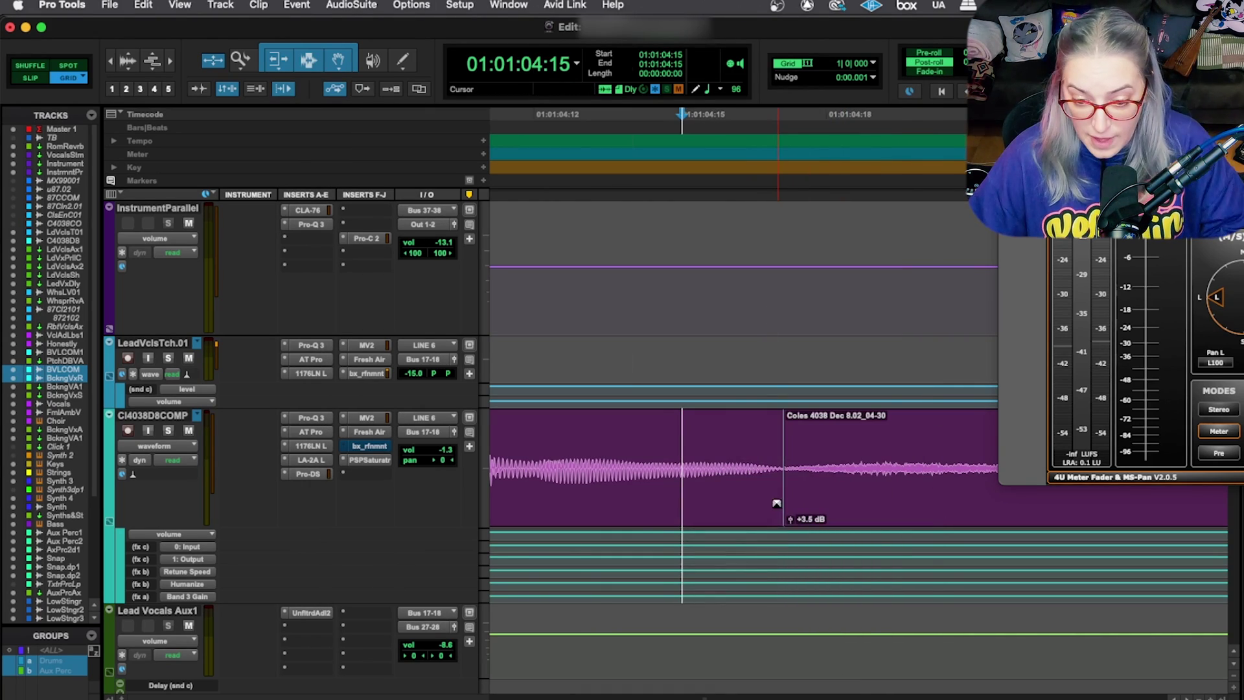
{"action": "left_click_drag", "start_coordinate": [778, 526], "coordinate": [682, 502]}
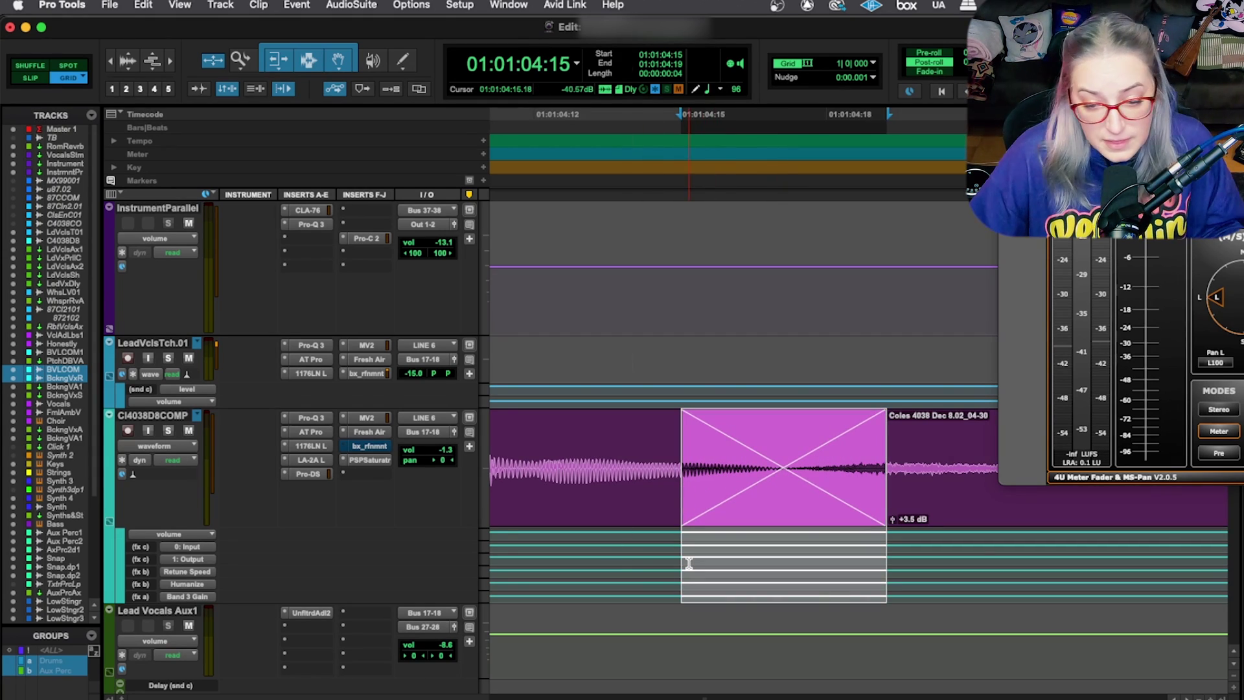